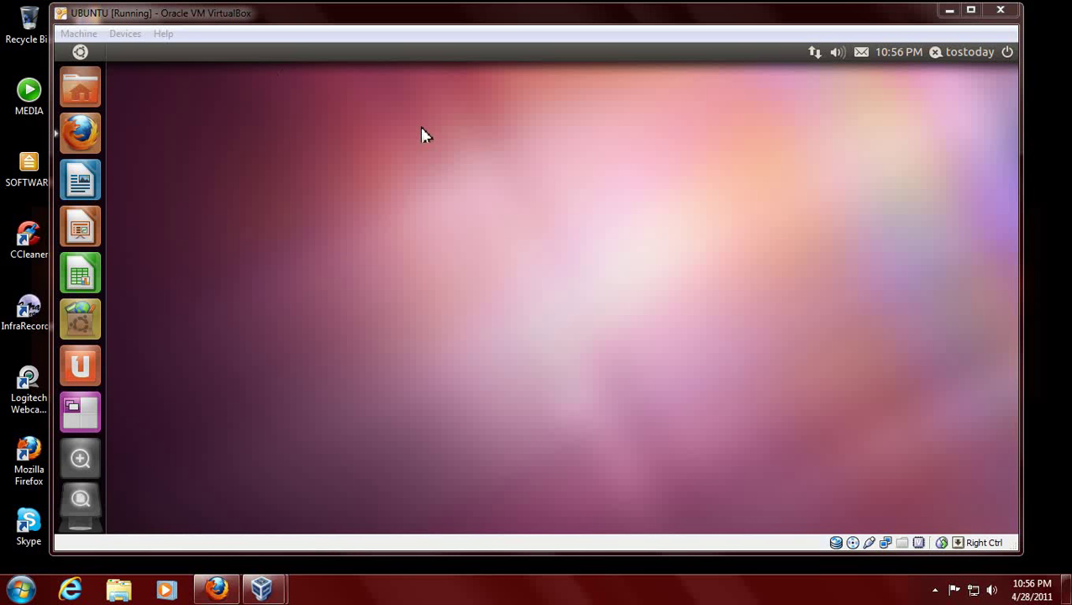
- Open the Control Center from the session menu, then close it again
click(539, 51)
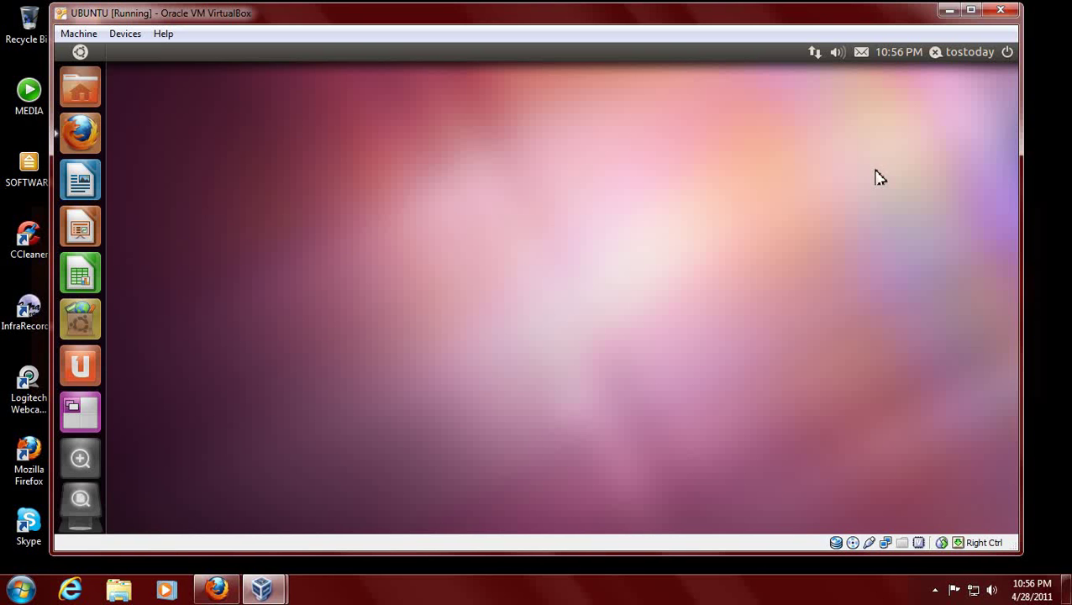
click(1008, 53)
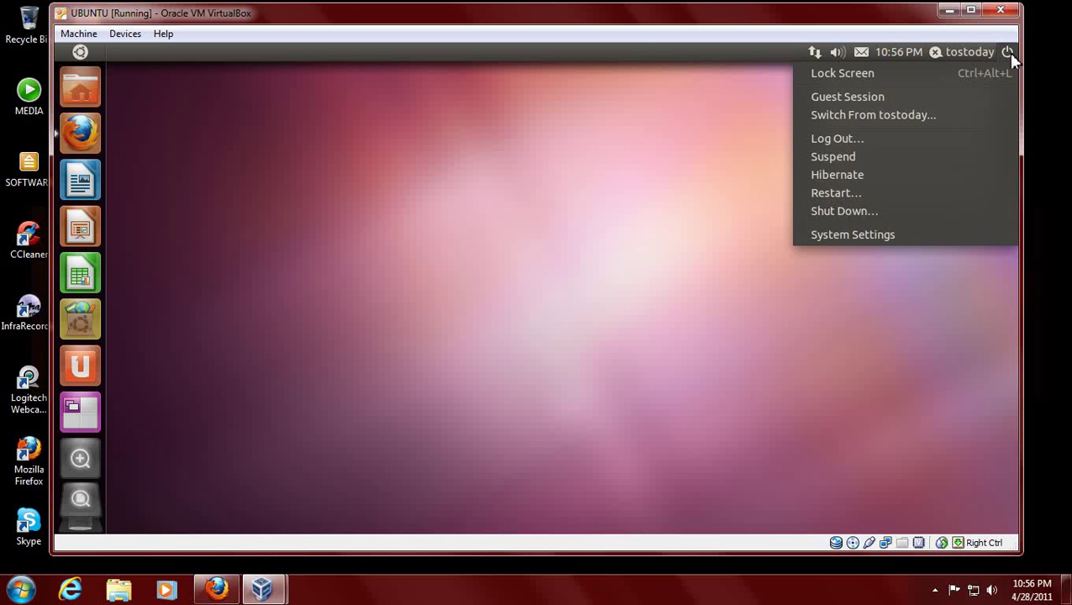
mouse_move(966, 52)
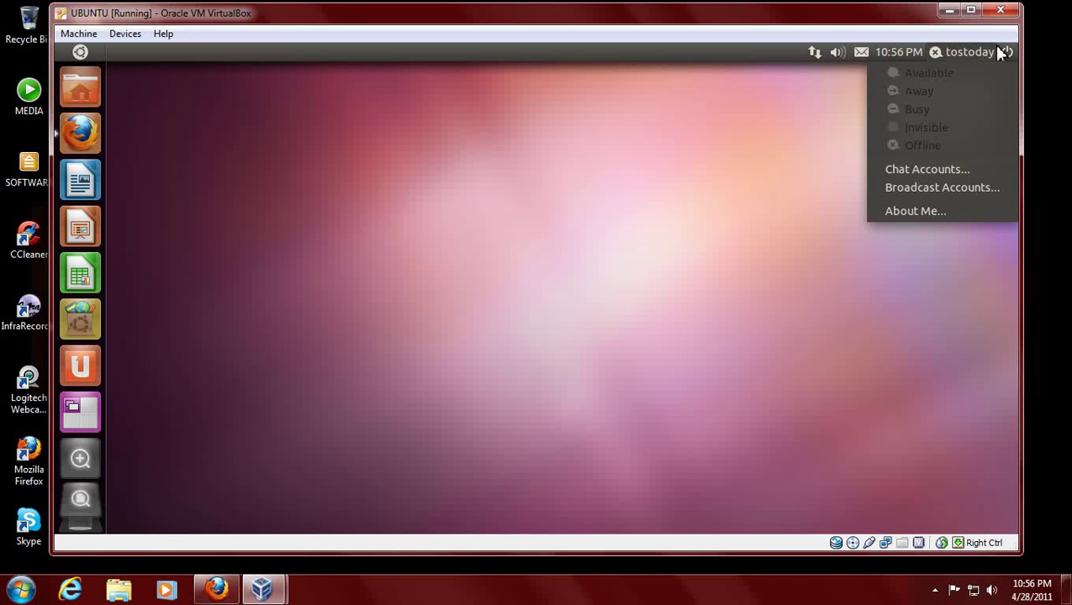
mouse_move(1008, 52)
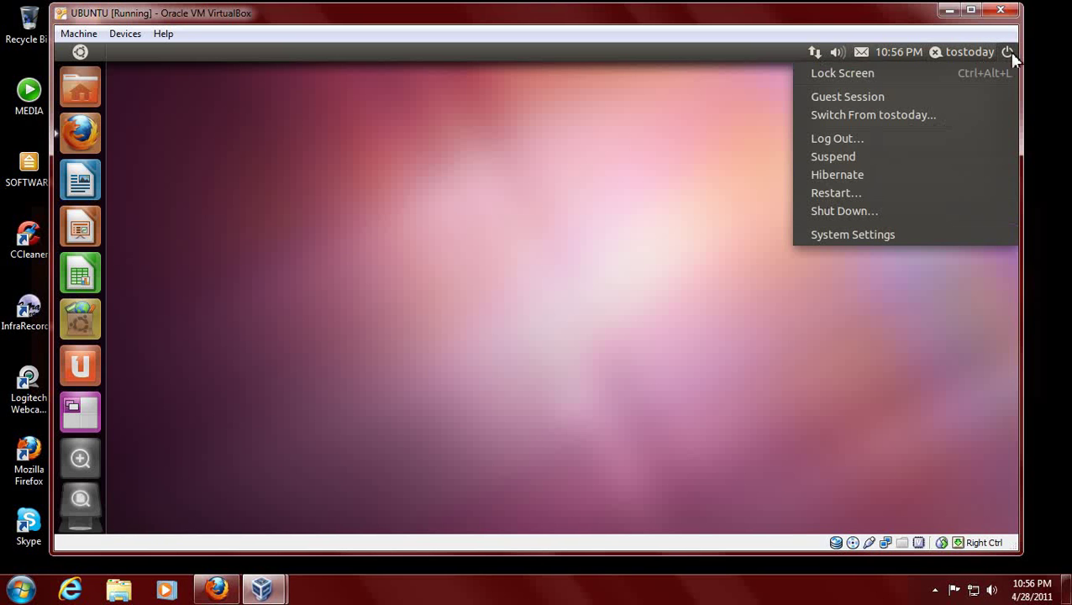
click(930, 236)
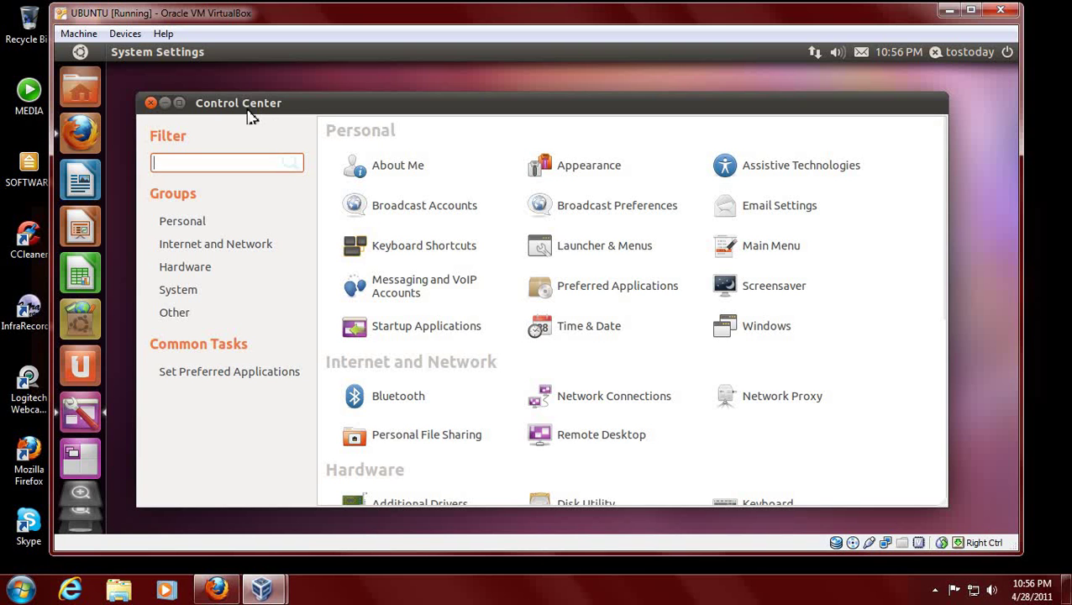
click(151, 103)
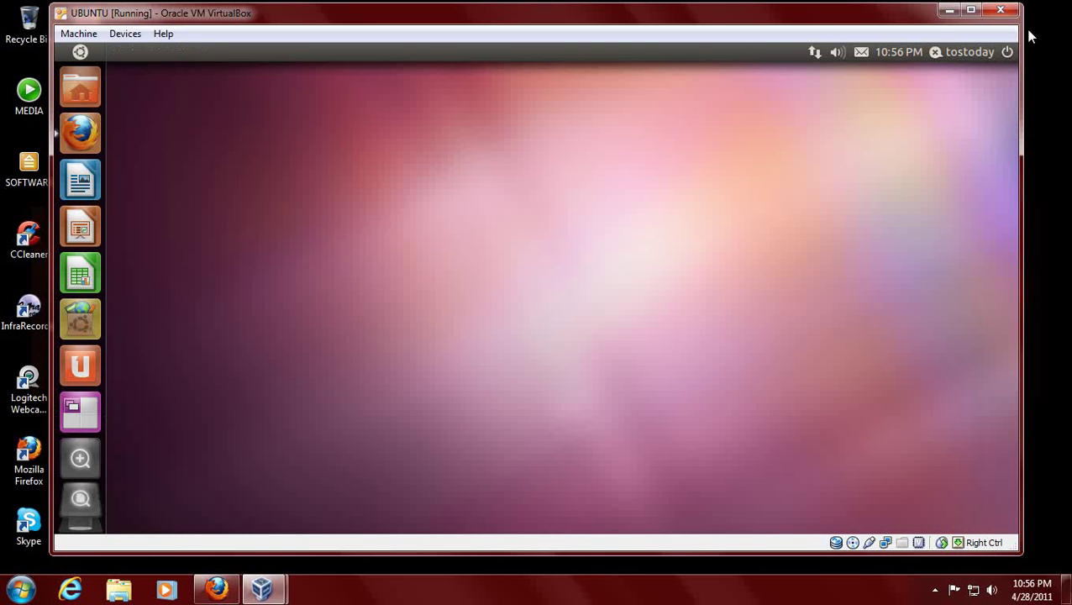
- Glance at the date calendar, then start Firefox from the Dash's Browse the Web shortcut
click(898, 54)
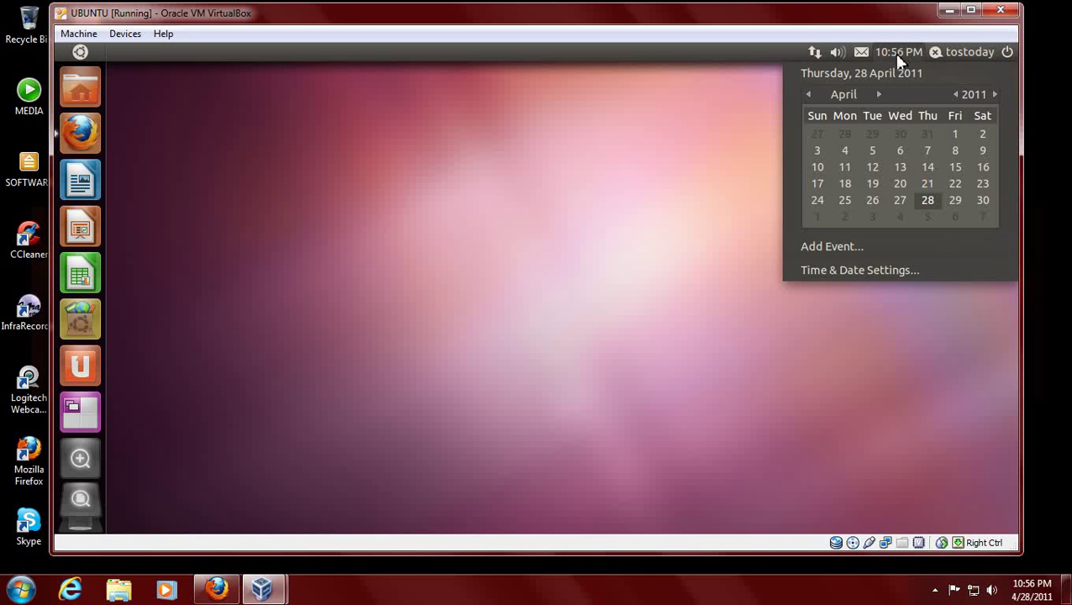
click(670, 99)
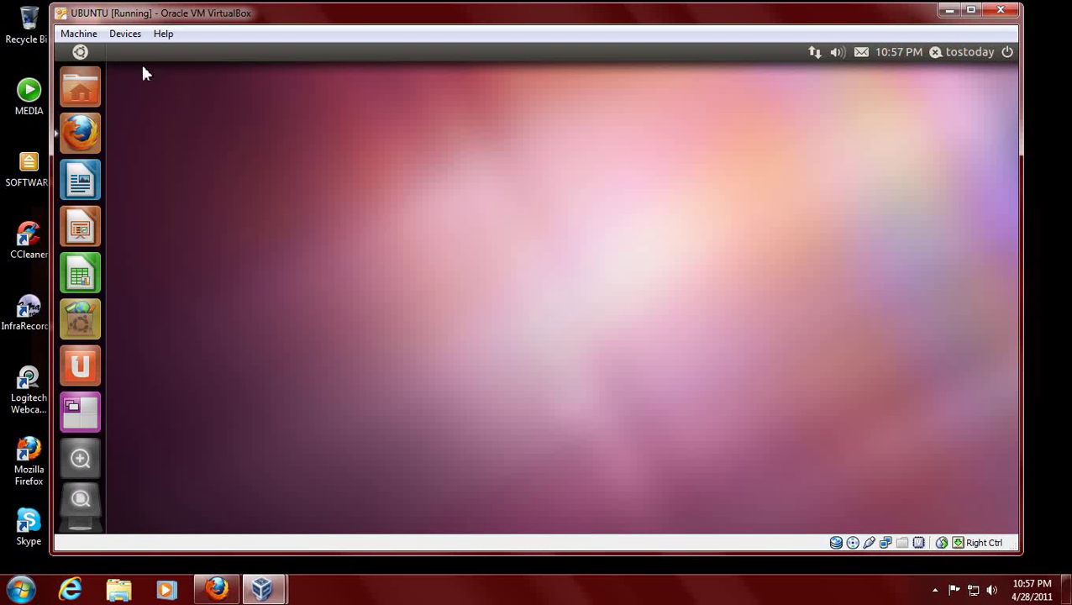
click(80, 53)
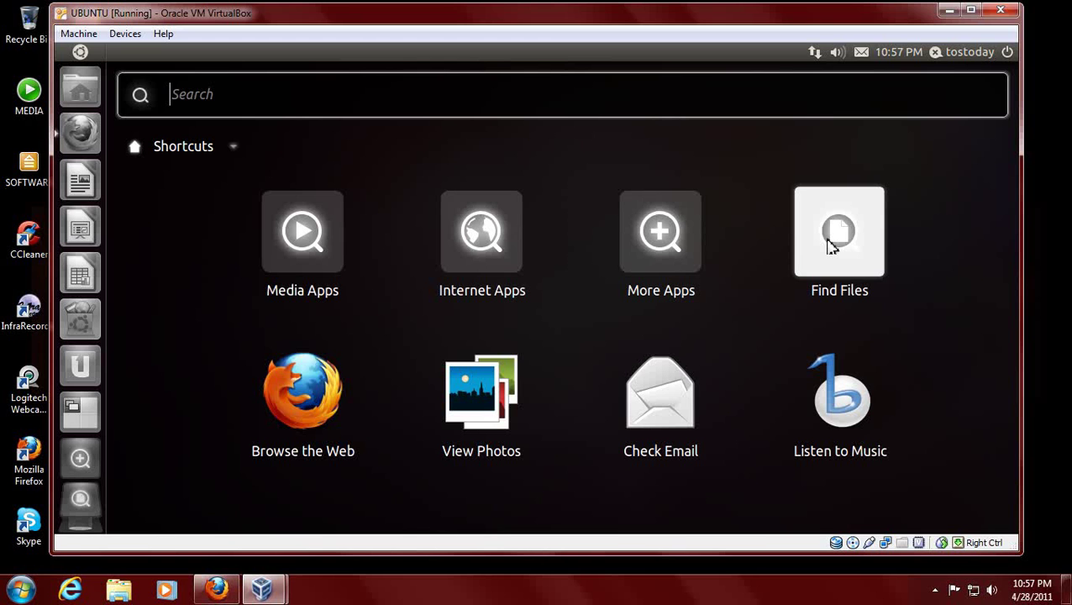
click(306, 388)
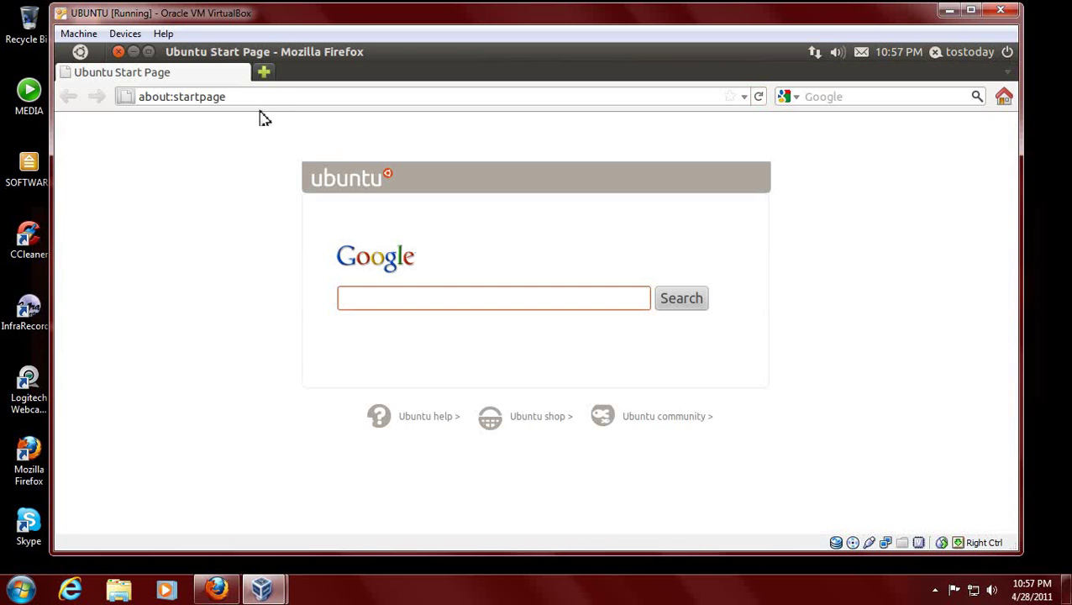
- Load totalostoday.blogspot.com in Firefox
click(256, 98)
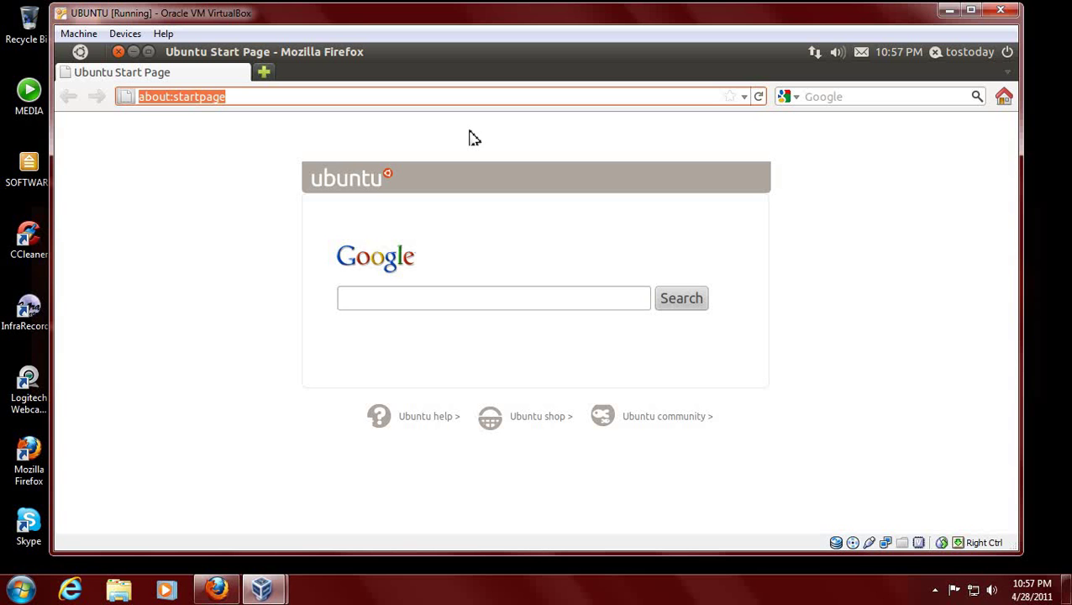
text(to)
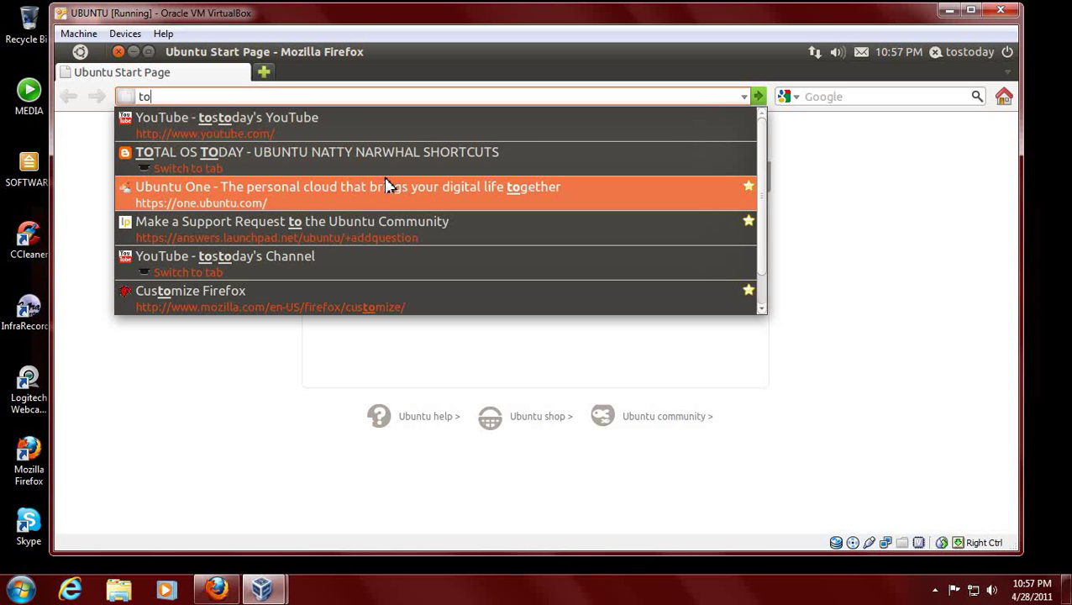
text(talos)
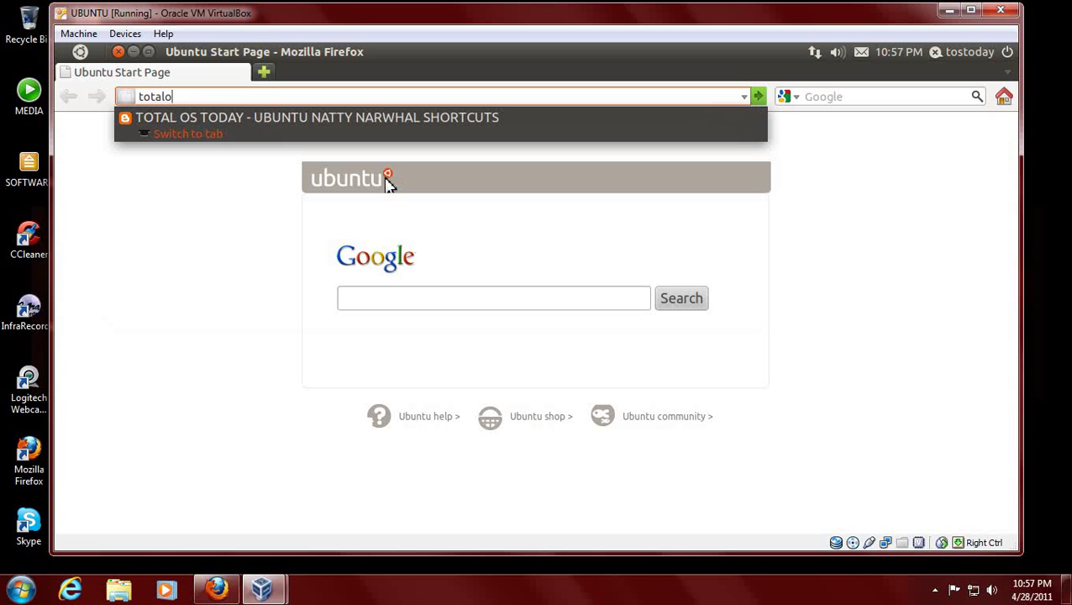
text(today.blogspot.com)
key(Return)
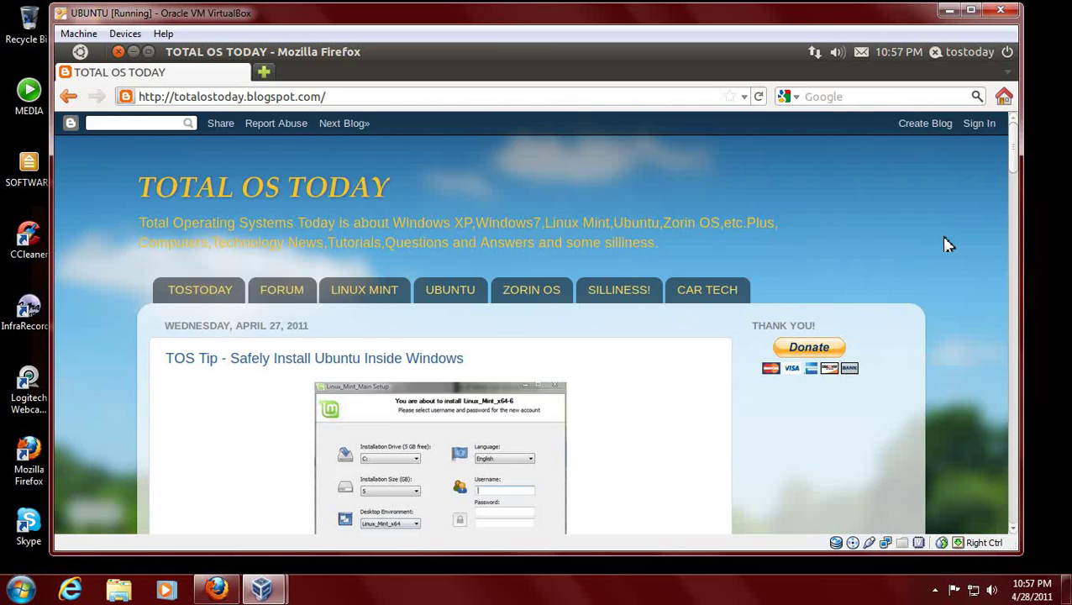
- Open the blog's UBUNTU NATTY NARWHAL SHORTCUTS forum topic at the bottom of the page
scroll(945, 244, down, 4)
scroll(946, 245, down, 15)
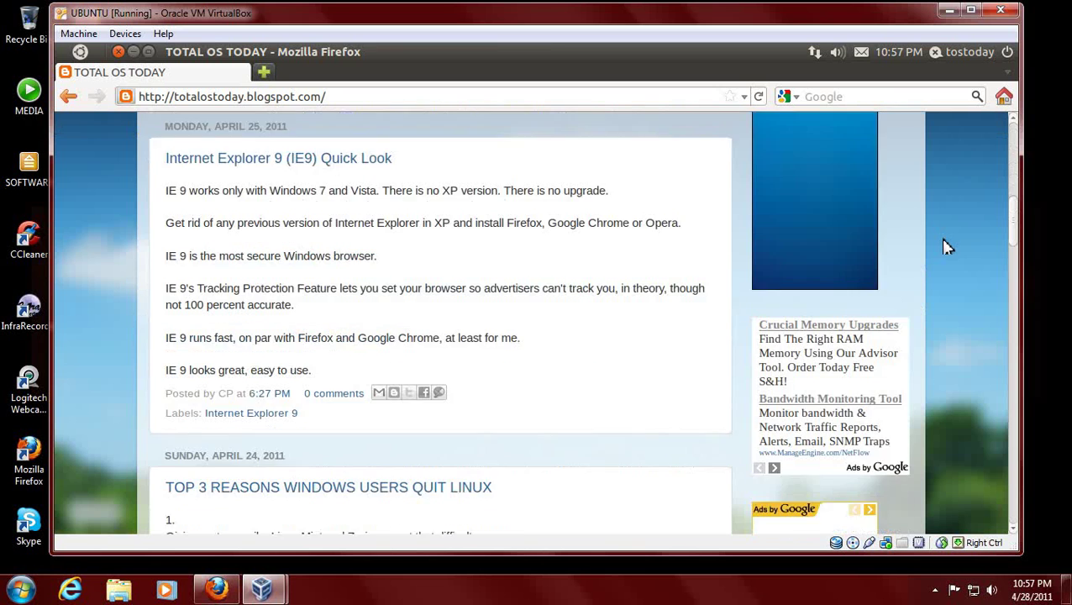
scroll(943, 246, down, 20)
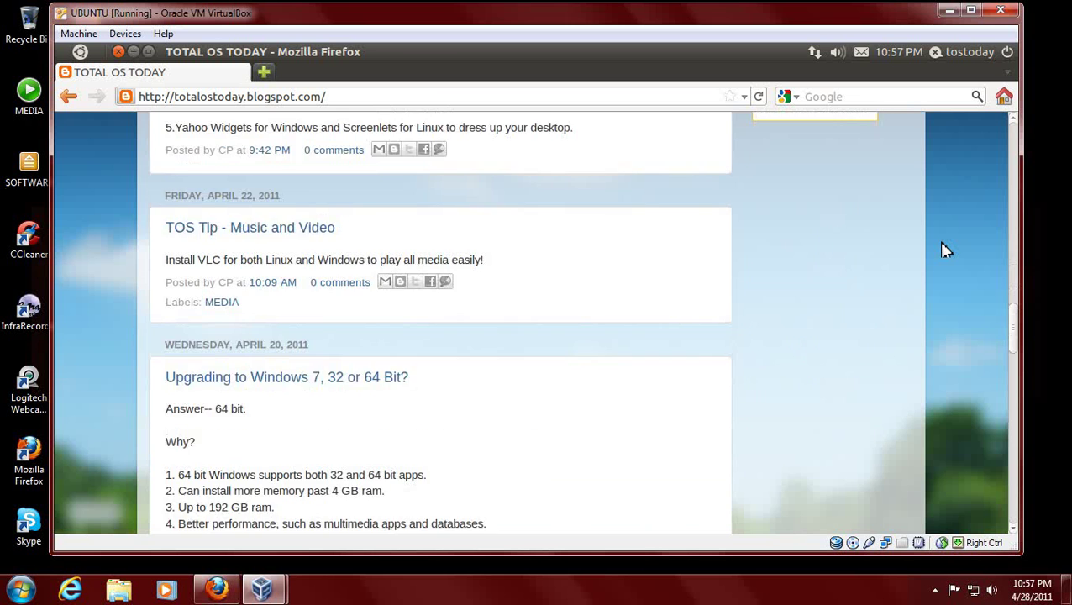
scroll(942, 253, down, 20)
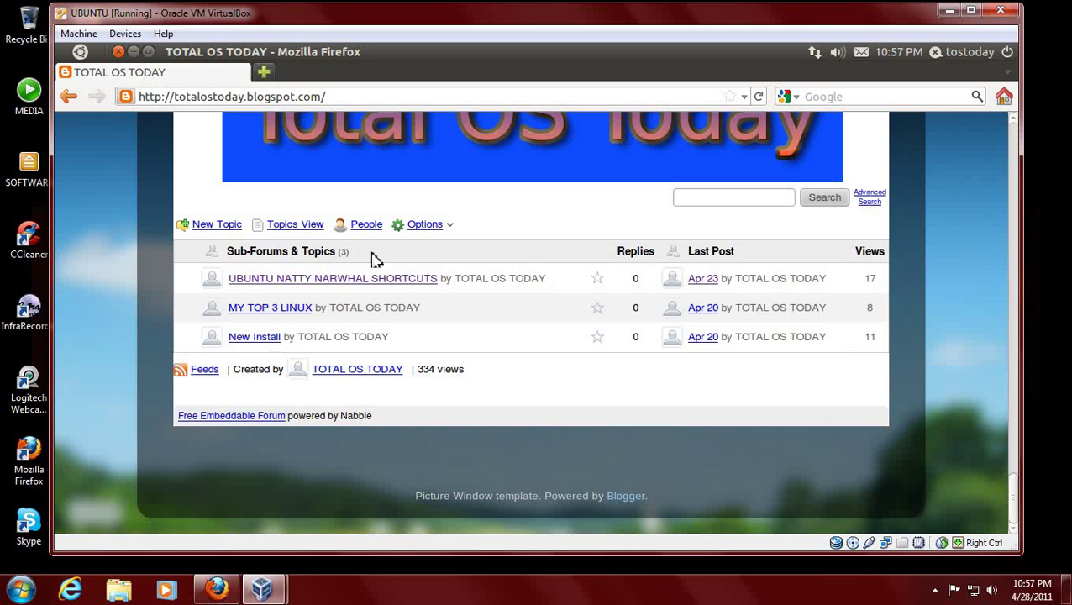
click(401, 281)
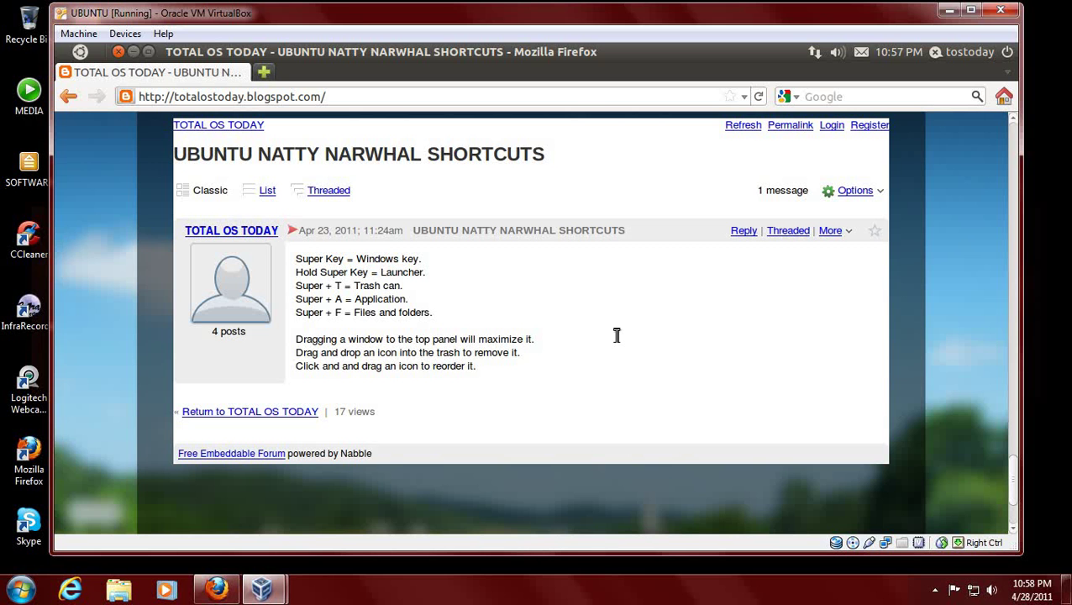
- Hold Super to show the launcher number overlays, then open the empty Trash with Super+T
key(super)
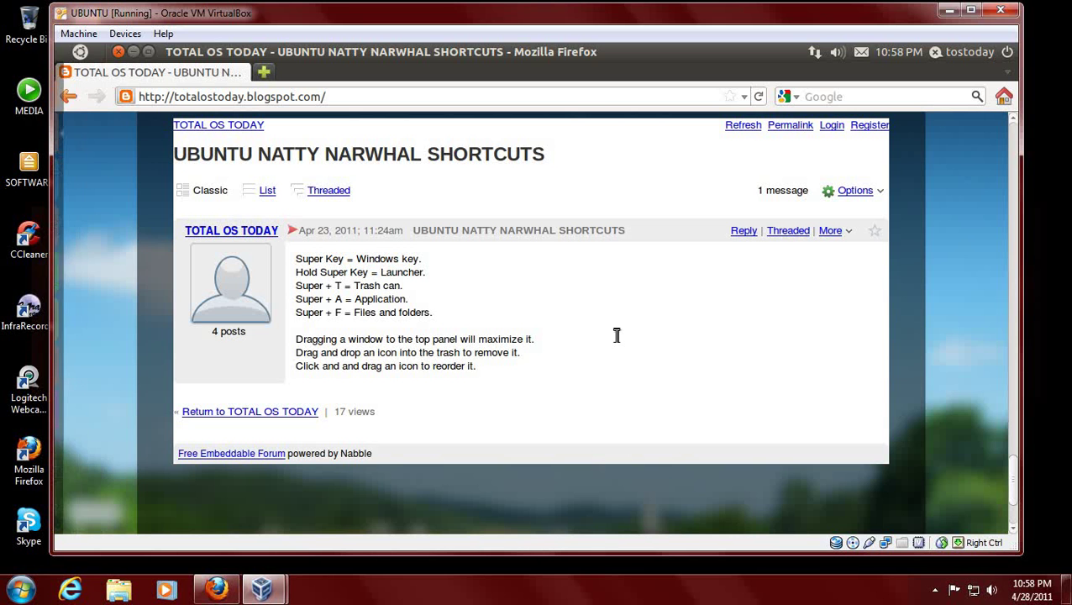
key(super)
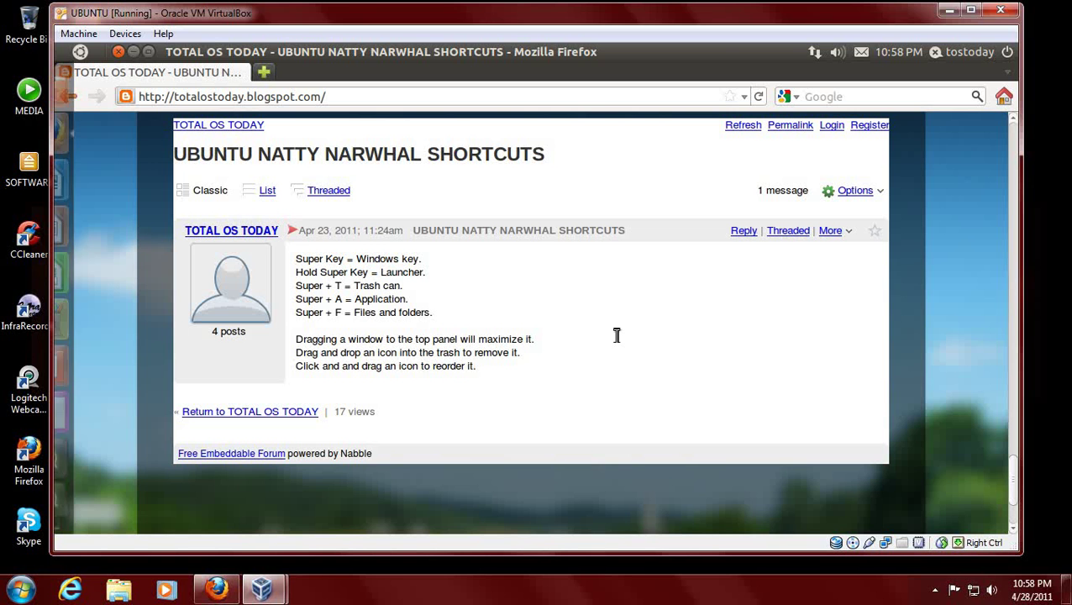
key(super+t)
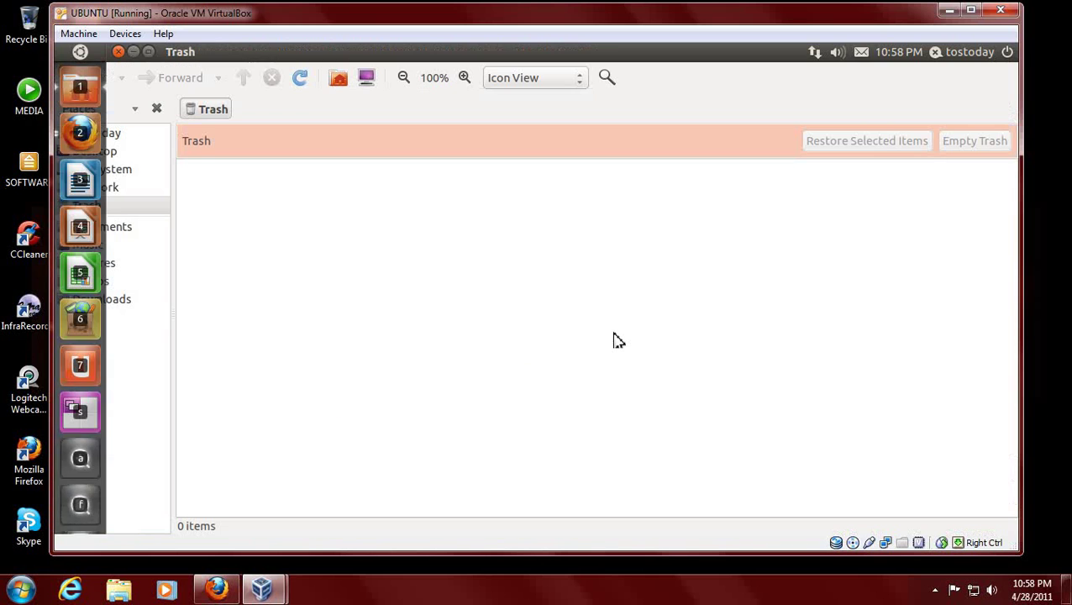
- Close the Trash, then preview the launcher, Super+F file search and application search, dismissing each
click(119, 52)
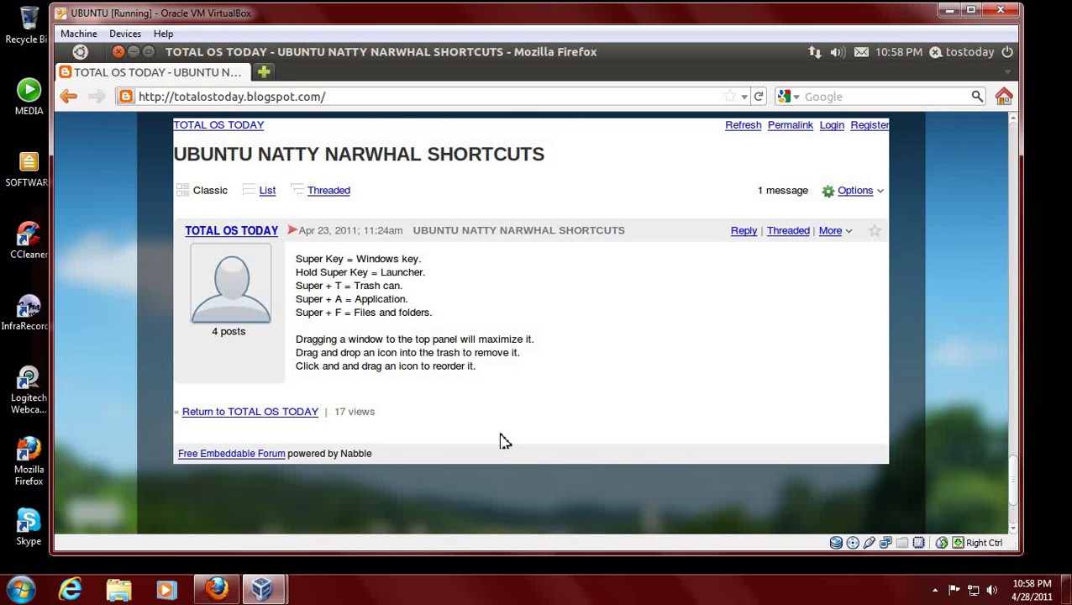
key(super)
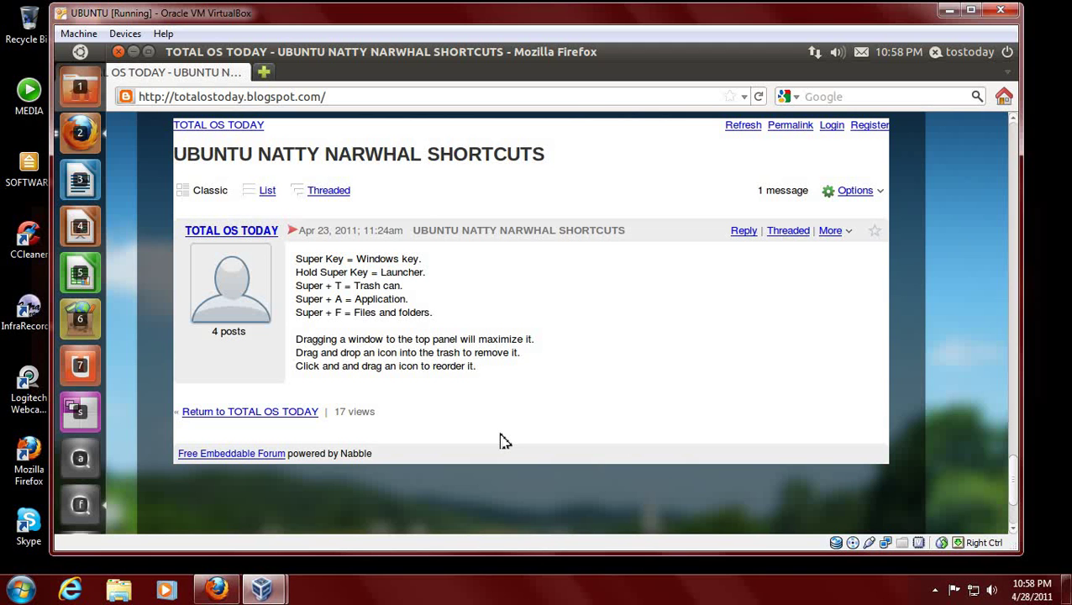
key(super+f)
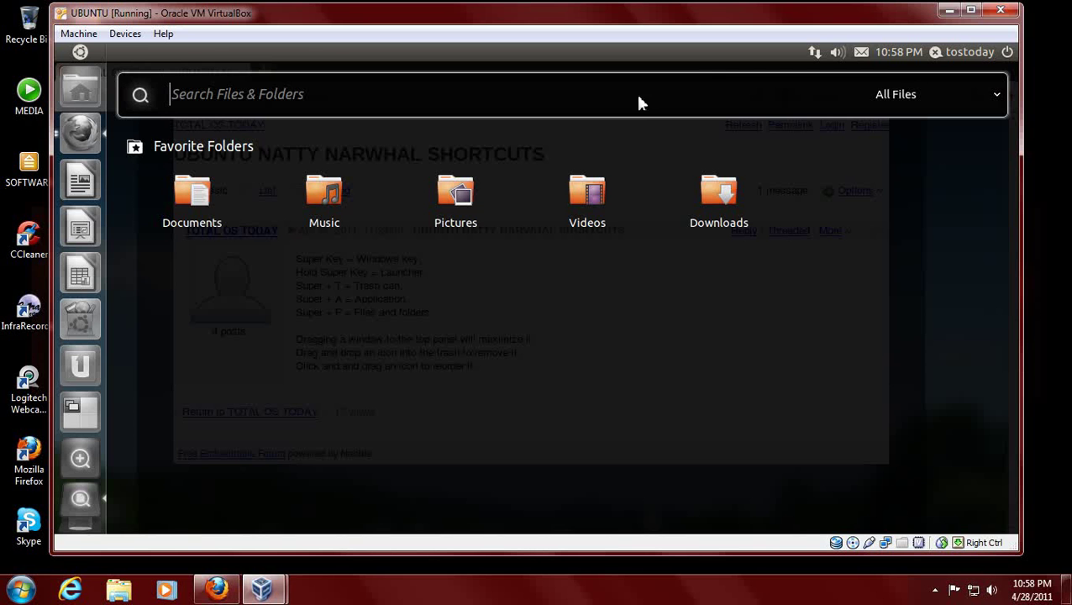
key(super)
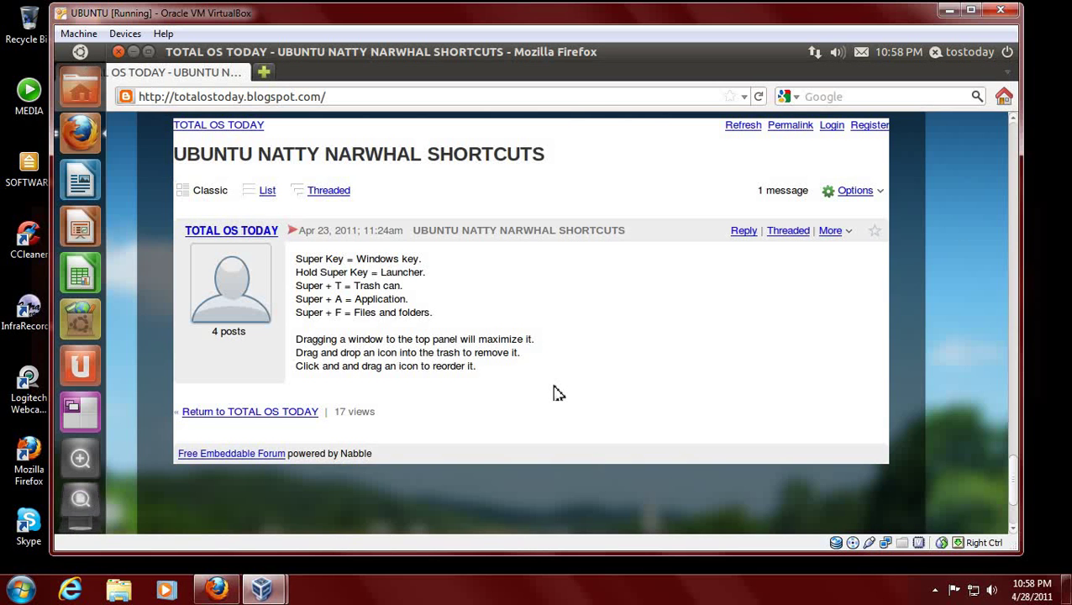
key(super)
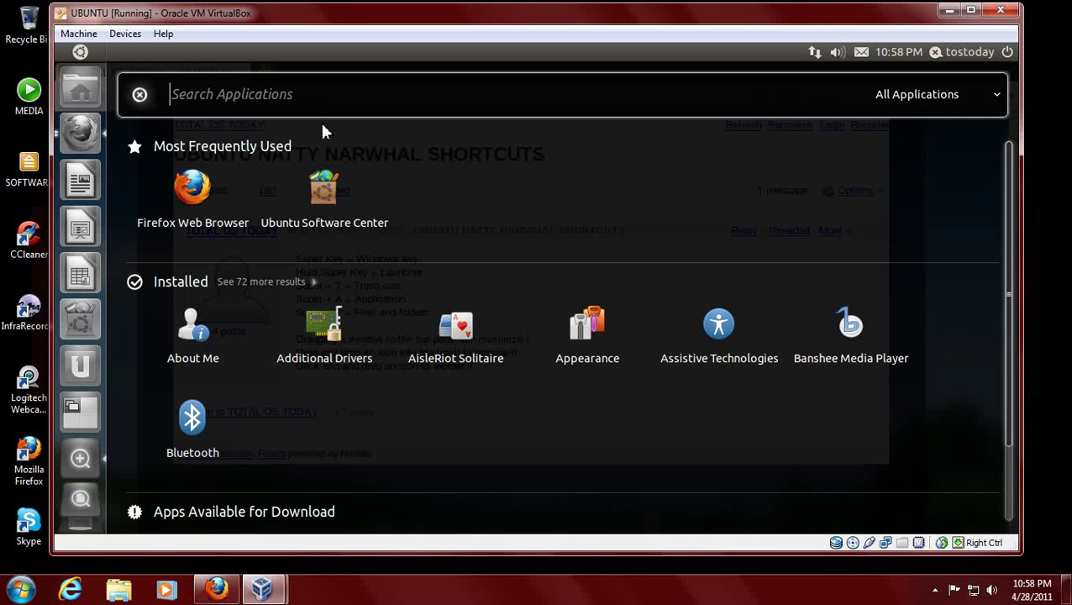
click(82, 53)
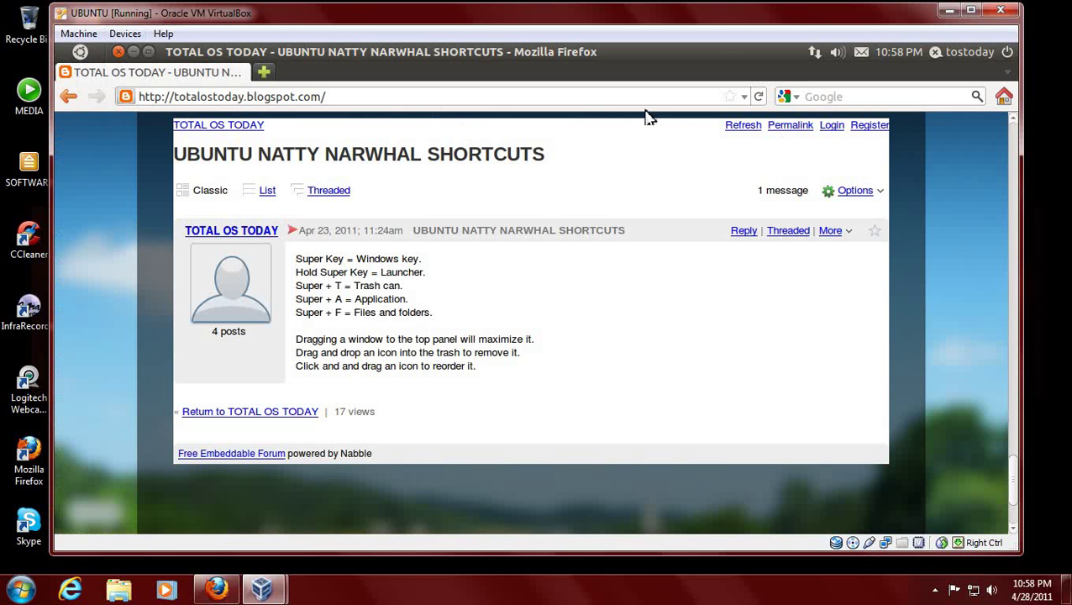
- Close Firefox and open Change Desktop Background, looking over the theme and font tabs
click(119, 52)
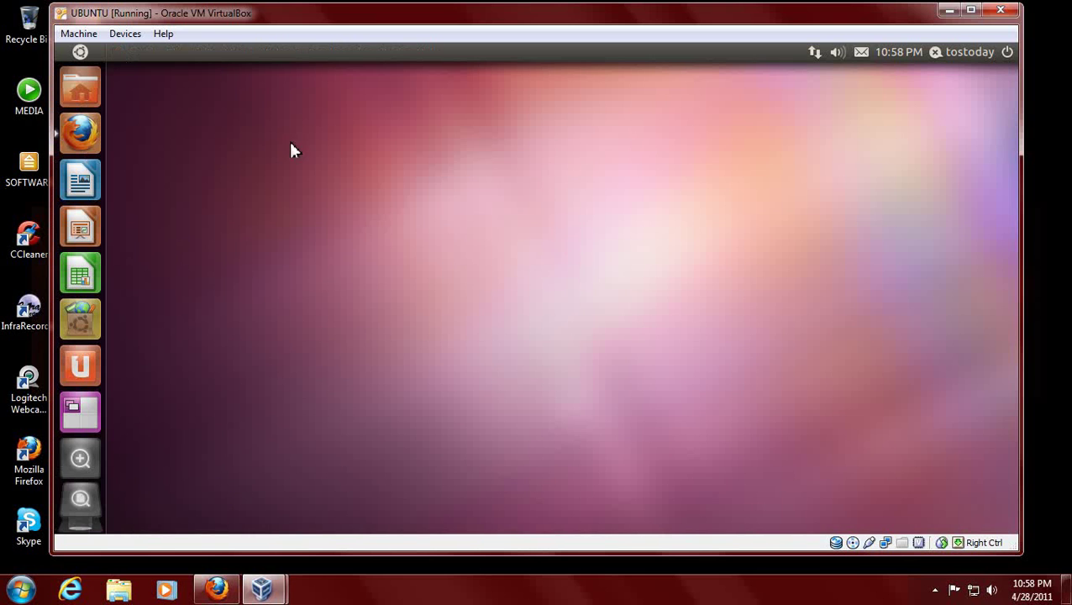
right_click(537, 176)
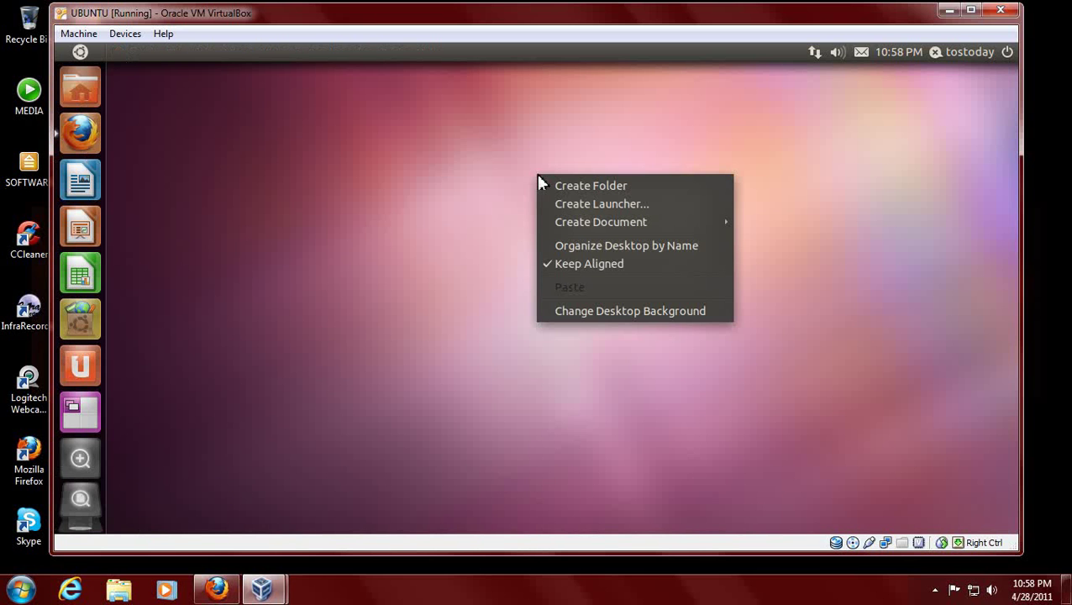
click(704, 316)
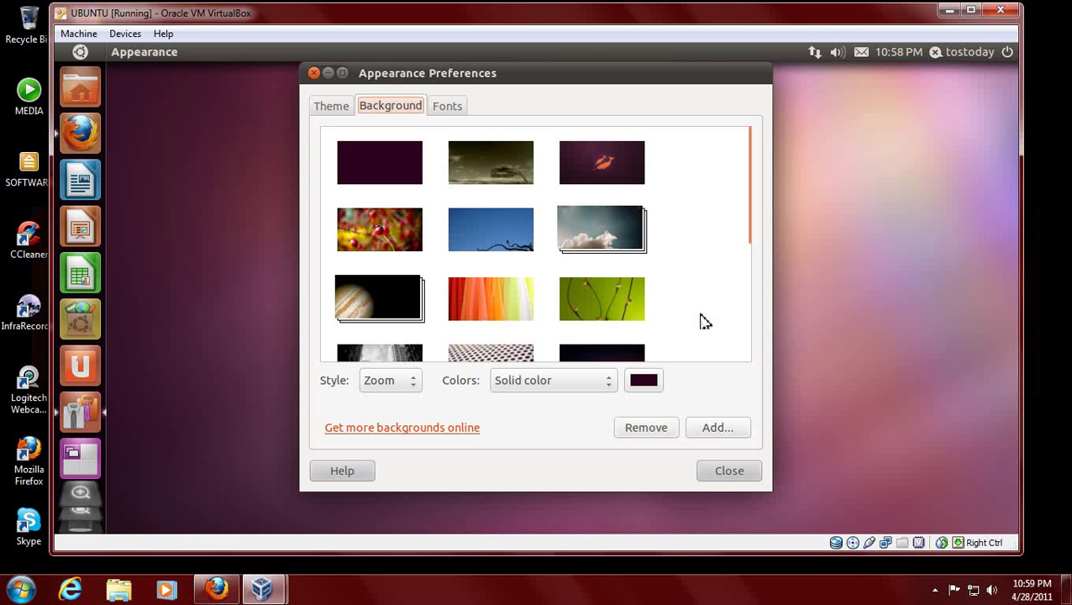
click(330, 109)
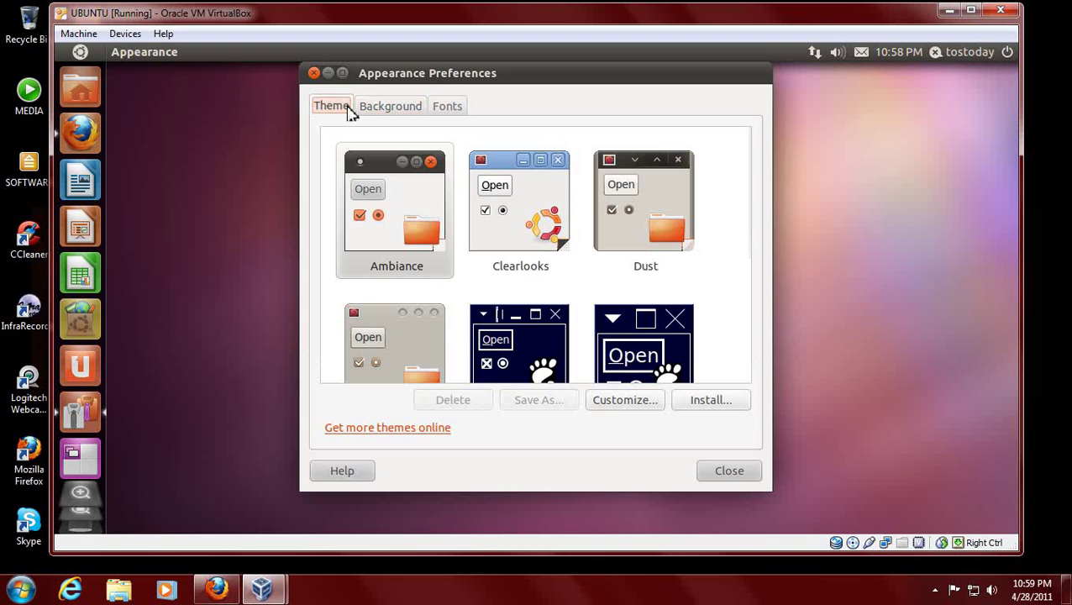
click(403, 108)
click(445, 108)
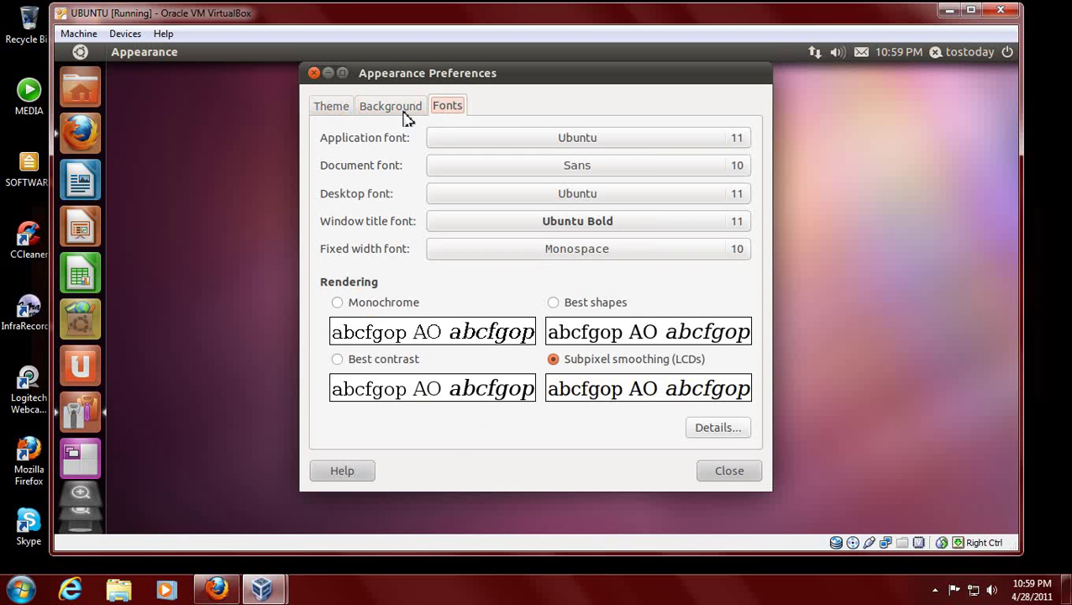
click(405, 111)
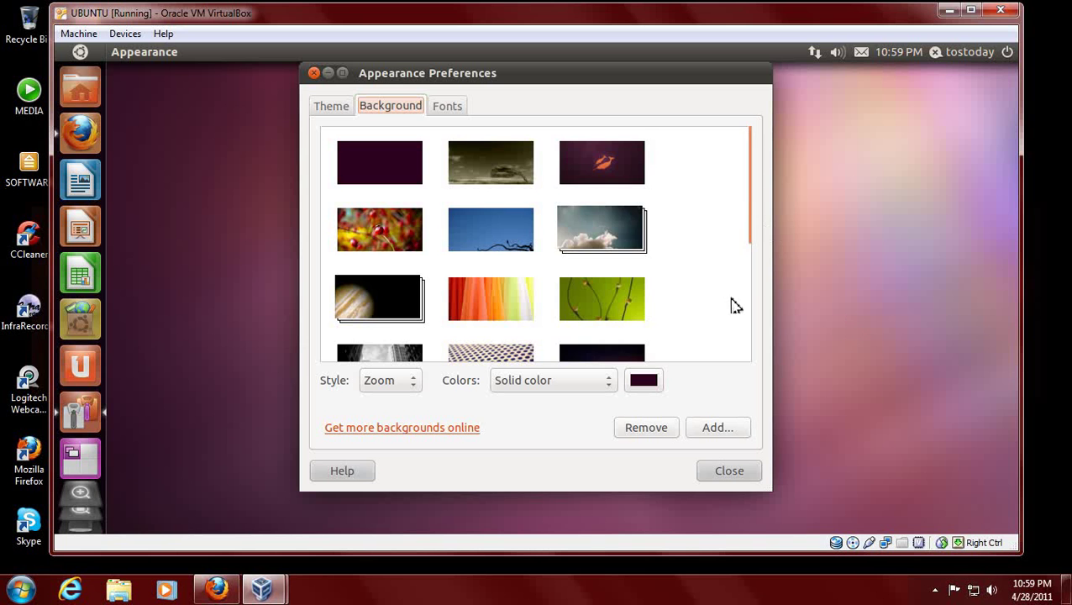
- Choose the orange narwhal wallpaper and close the Appearance settings
scroll(731, 304, down, 5)
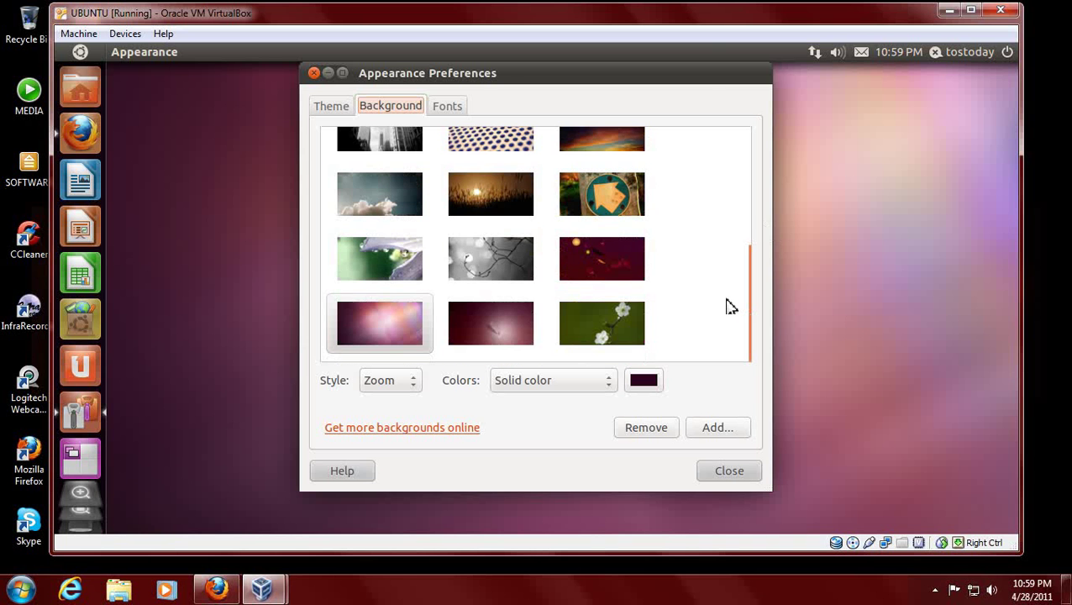
scroll(730, 307, up, 3)
scroll(730, 307, up, 2)
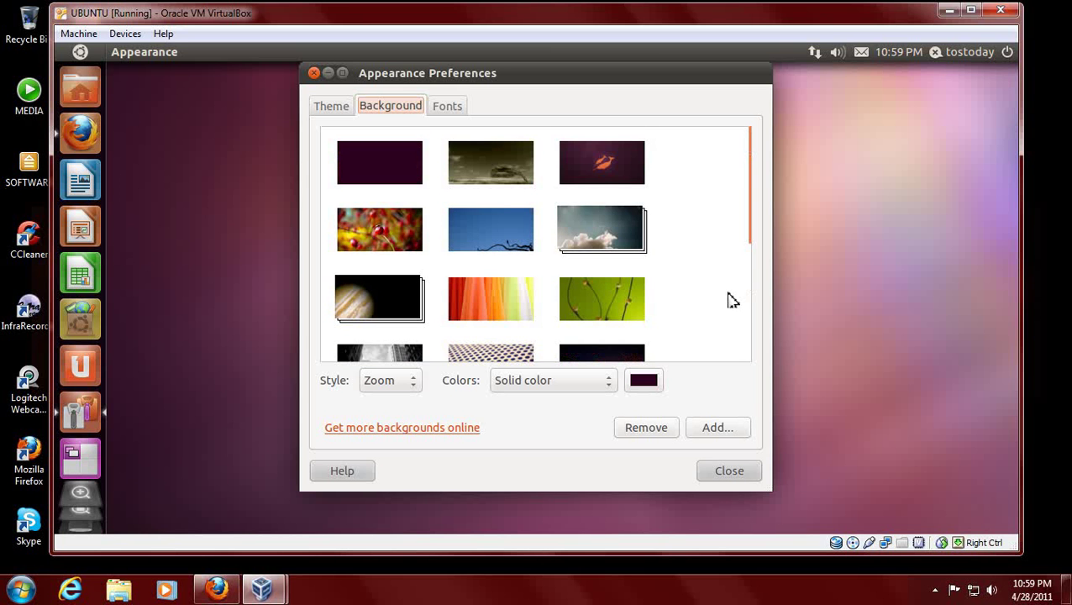
click(628, 179)
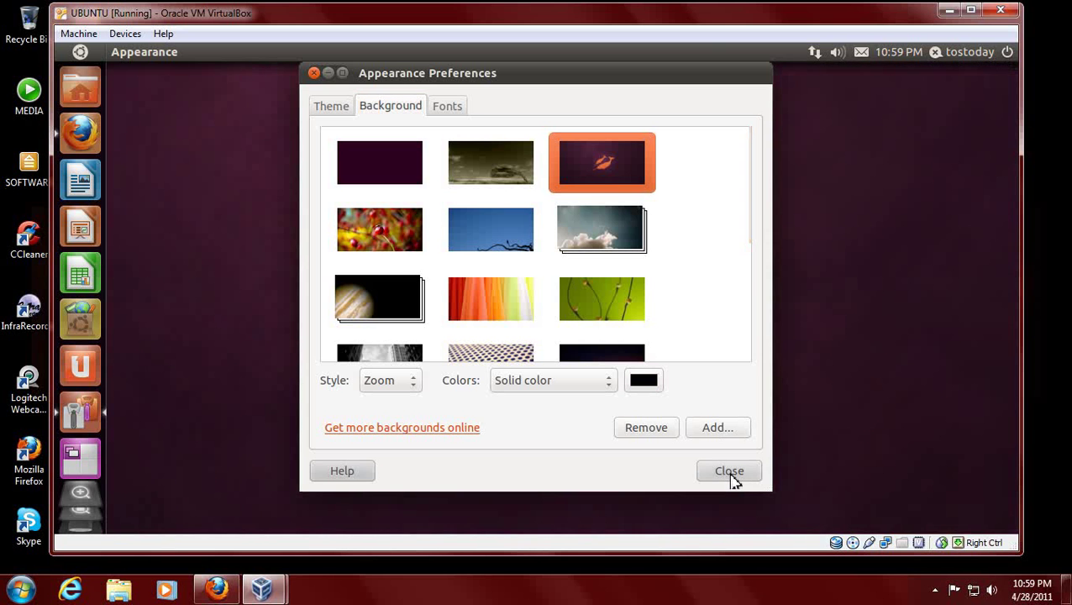
click(730, 475)
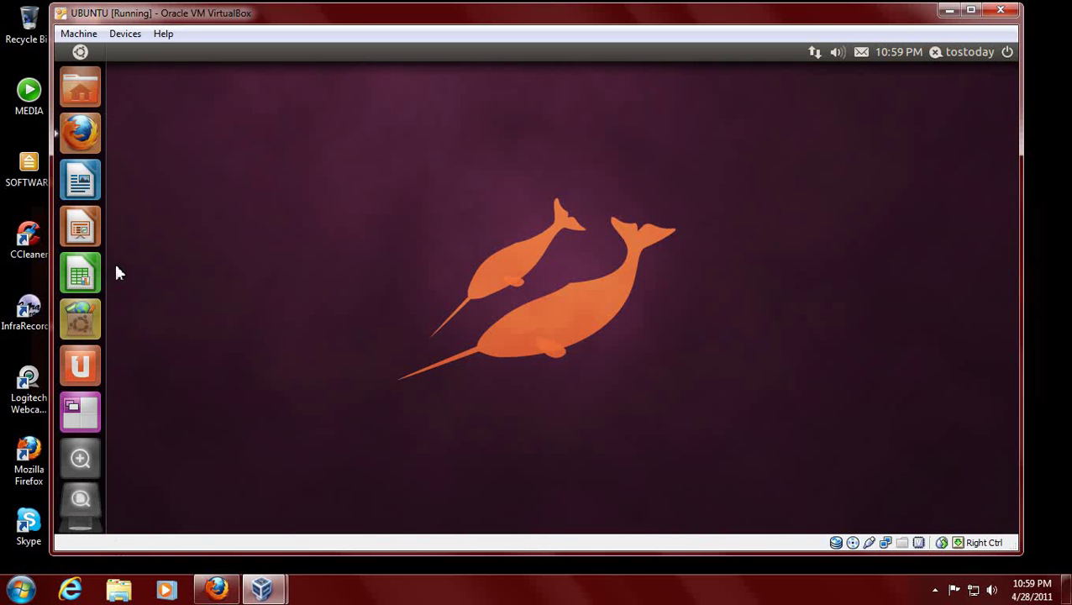
click(85, 88)
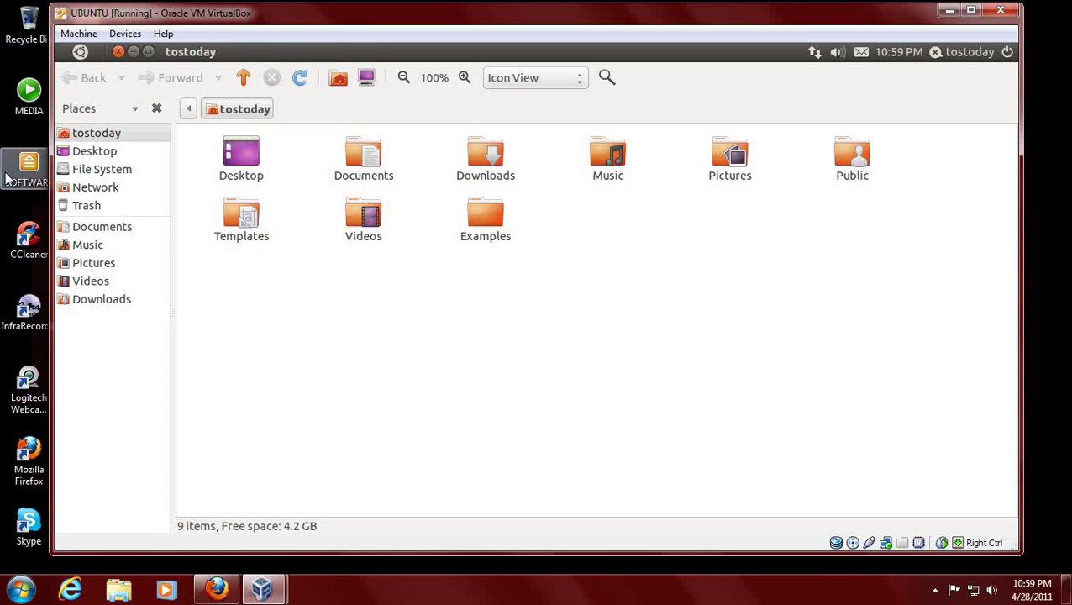
click(118, 52)
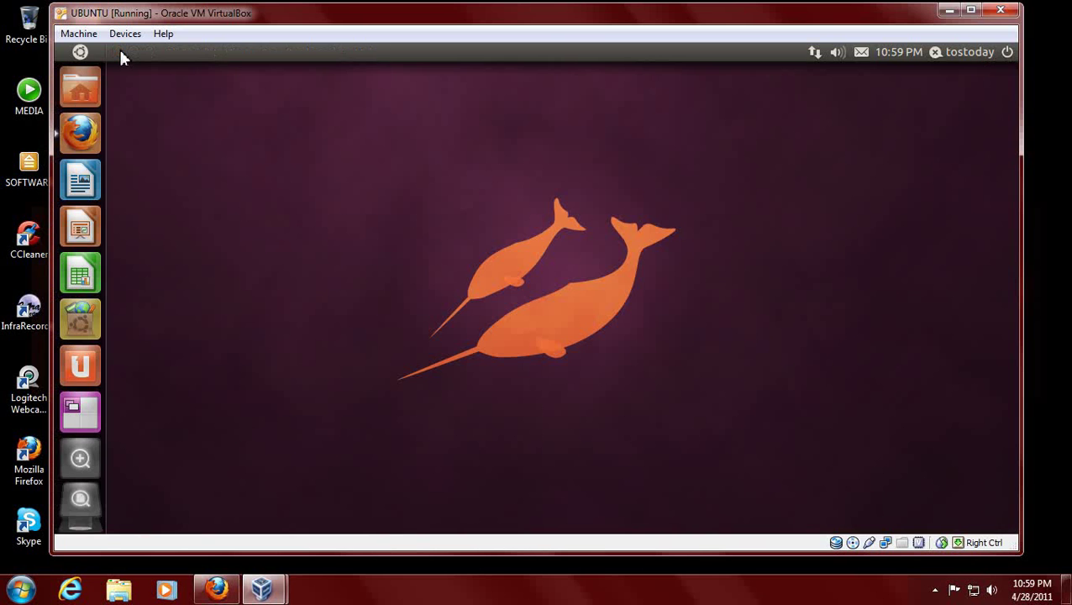
click(80, 134)
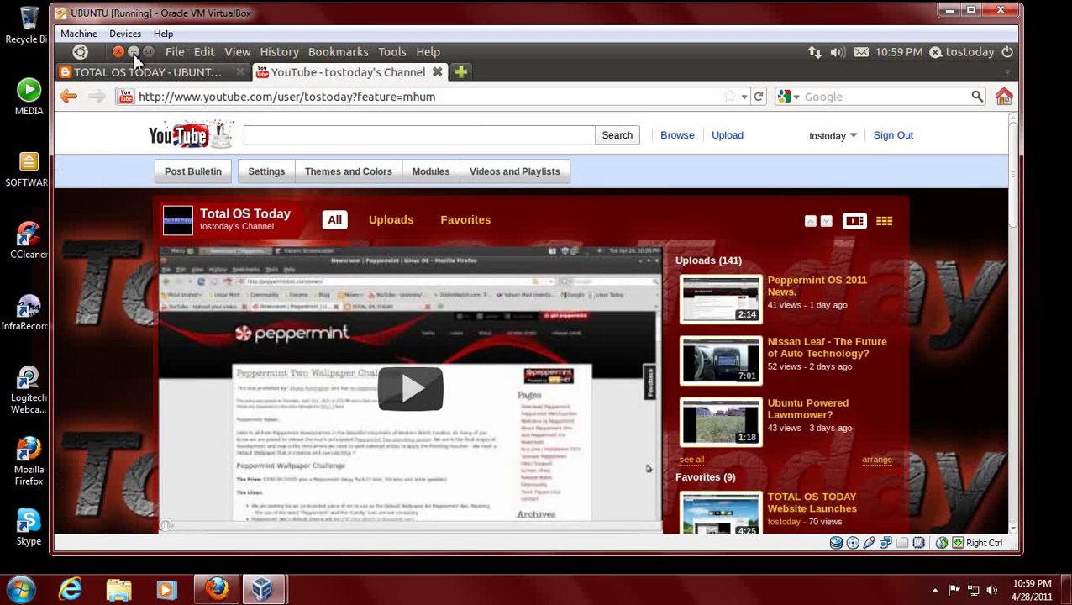
click(119, 52)
click(82, 180)
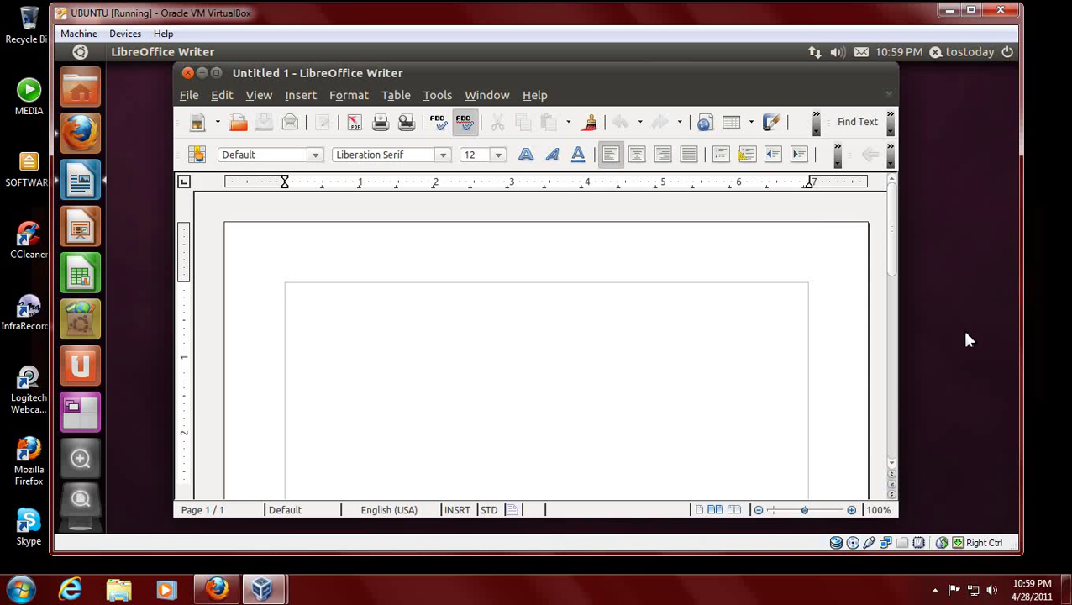
click(187, 72)
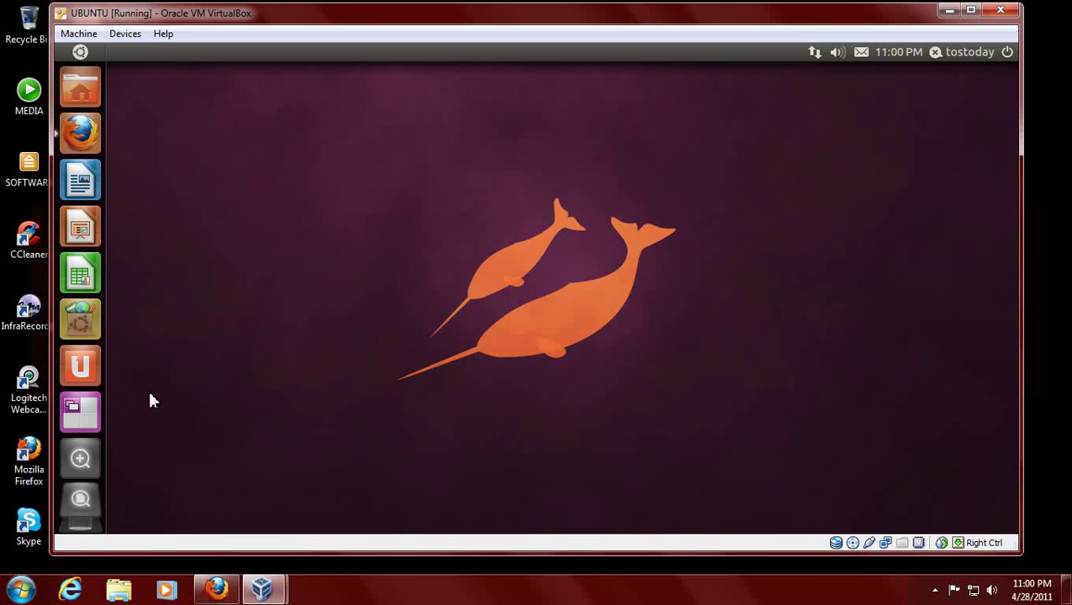
click(83, 329)
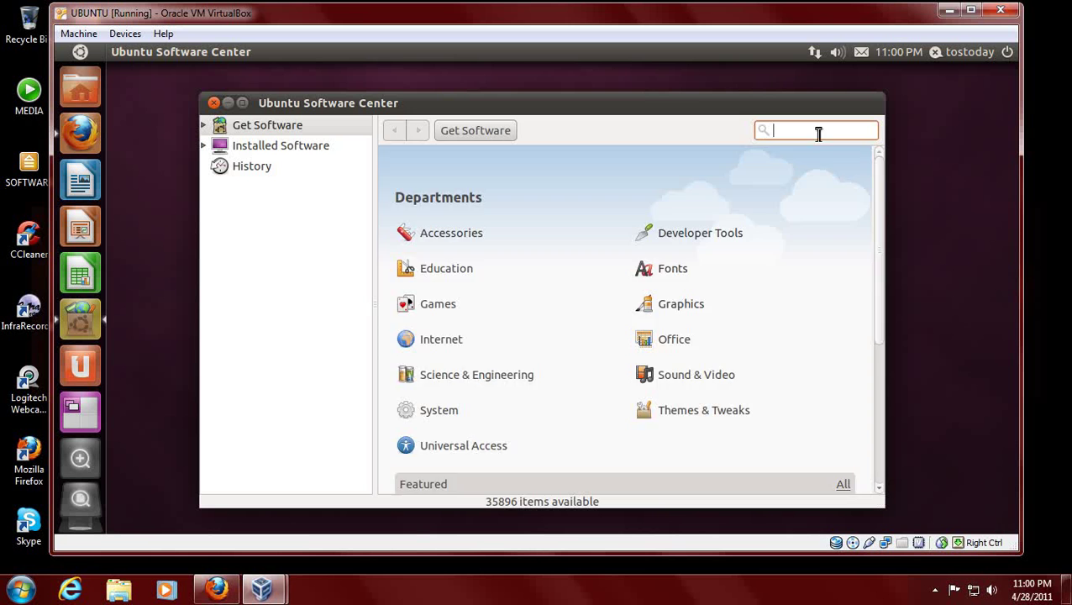
text(interne)
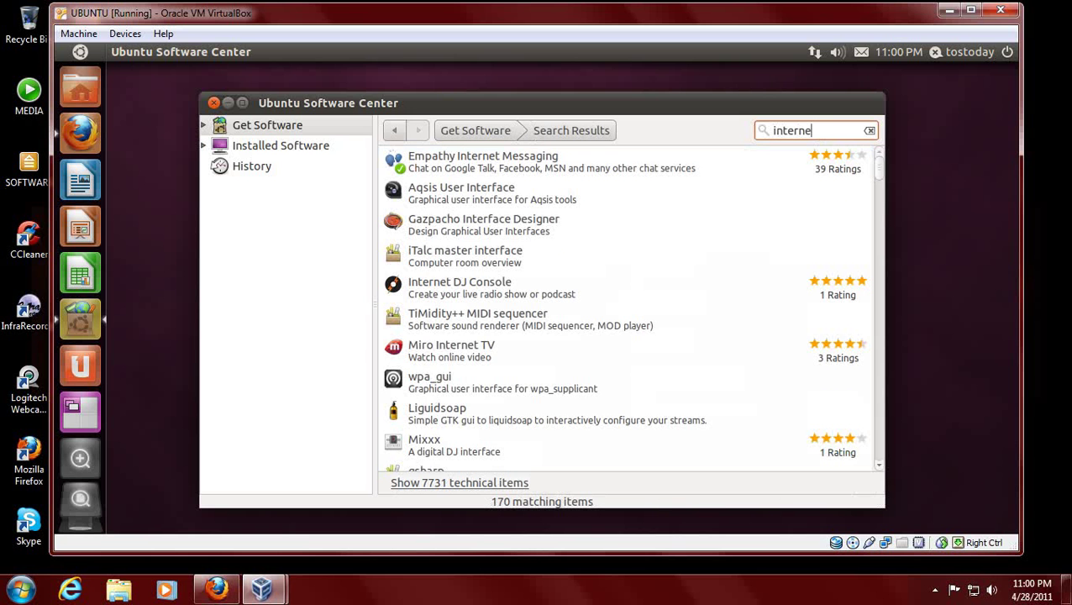
text(t)
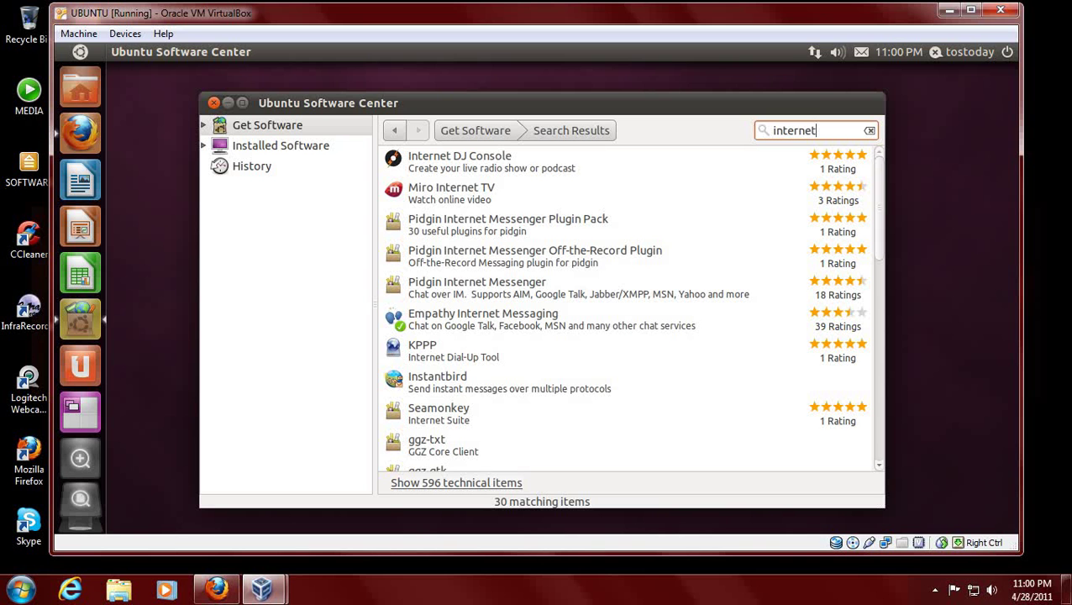
click(495, 186)
scroll(509, 225, down, 3)
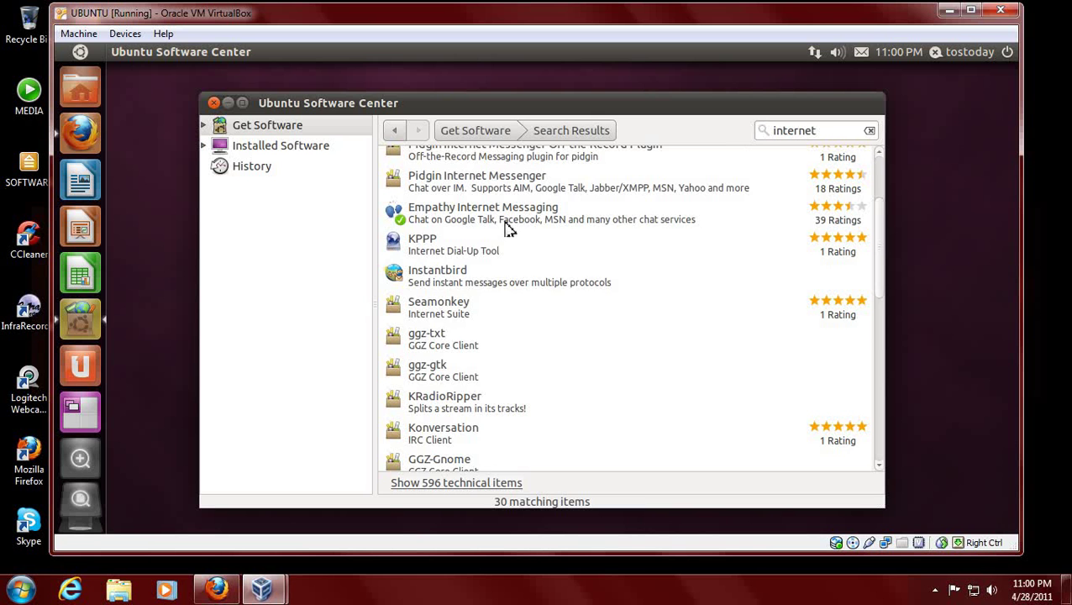
scroll(509, 225, down, 10)
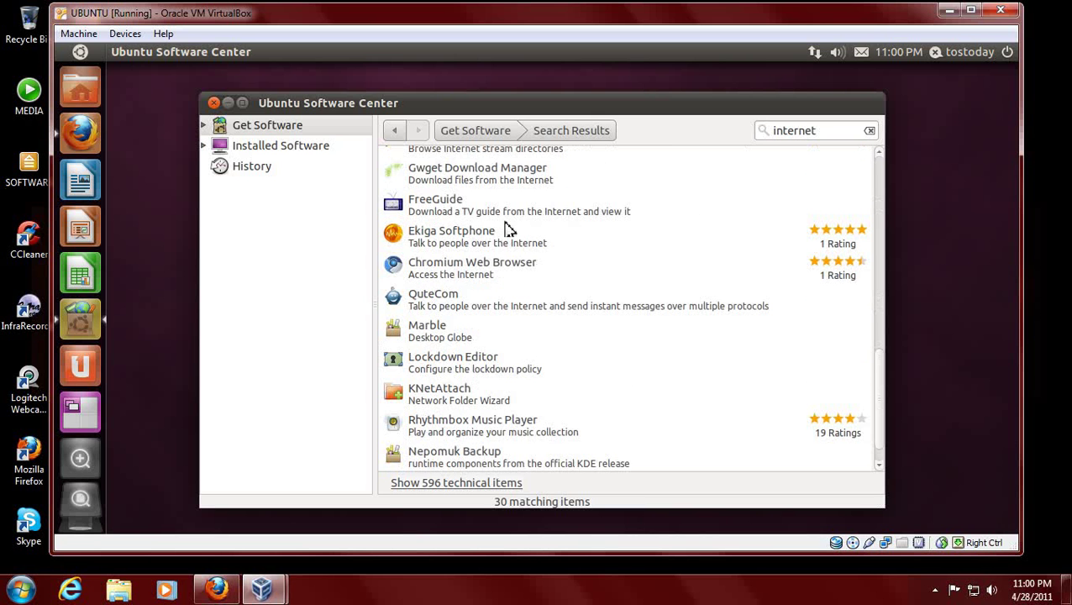
scroll(508, 228, down, 1)
scroll(509, 228, up, 13)
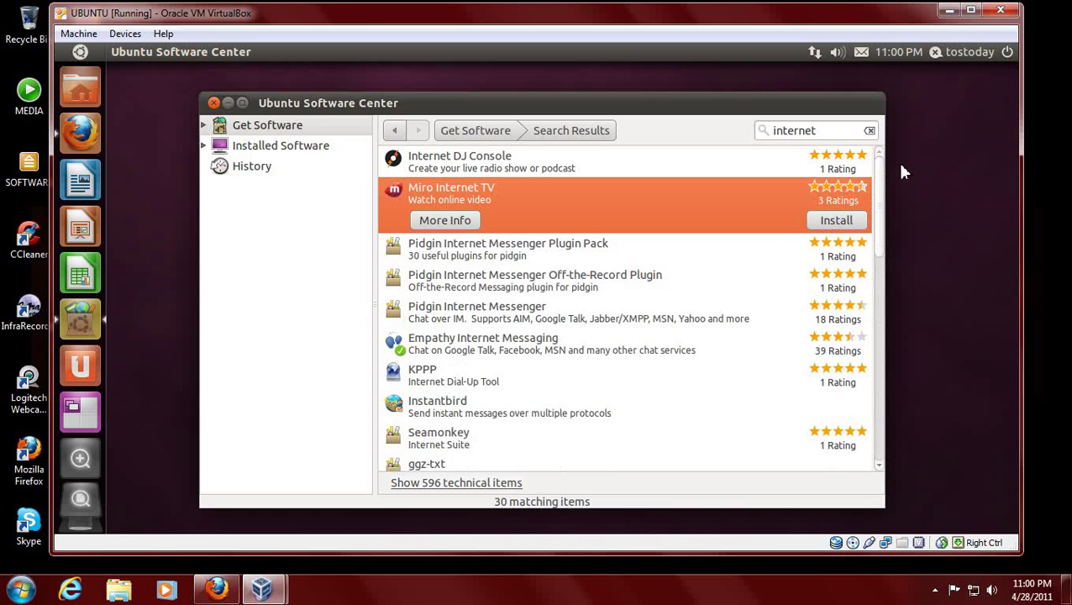
click(215, 103)
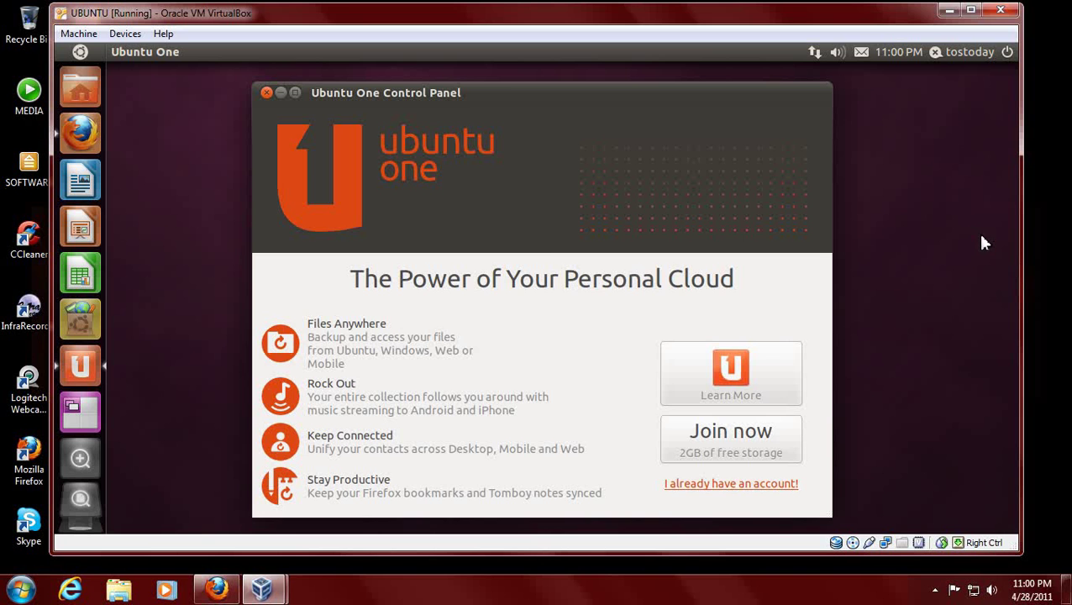
click(265, 94)
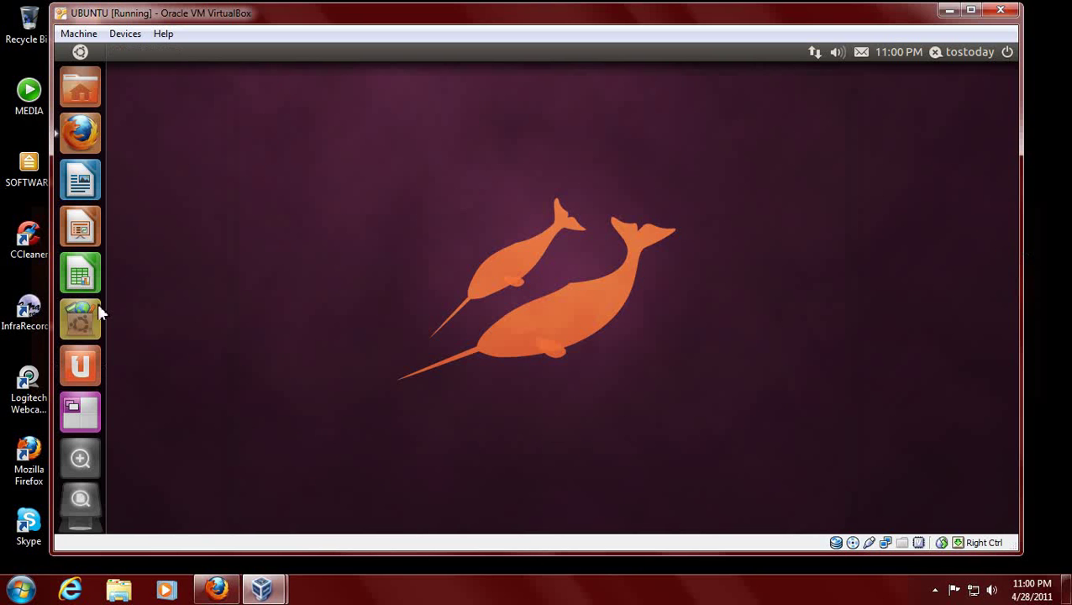
click(80, 413)
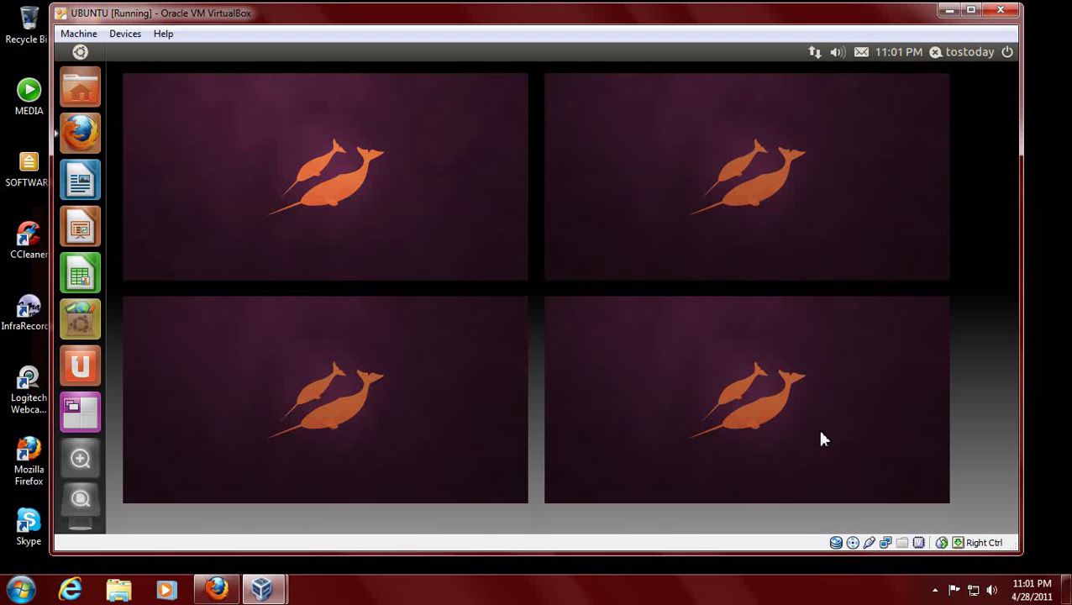
click(82, 411)
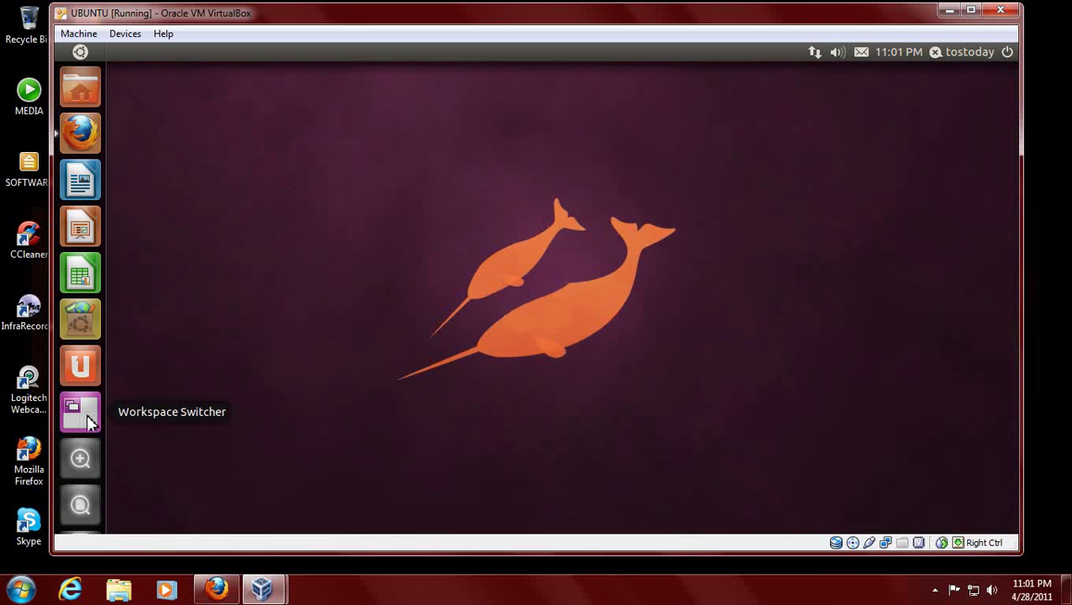
- Open the Applications overview, scroll through it, and close it
click(81, 459)
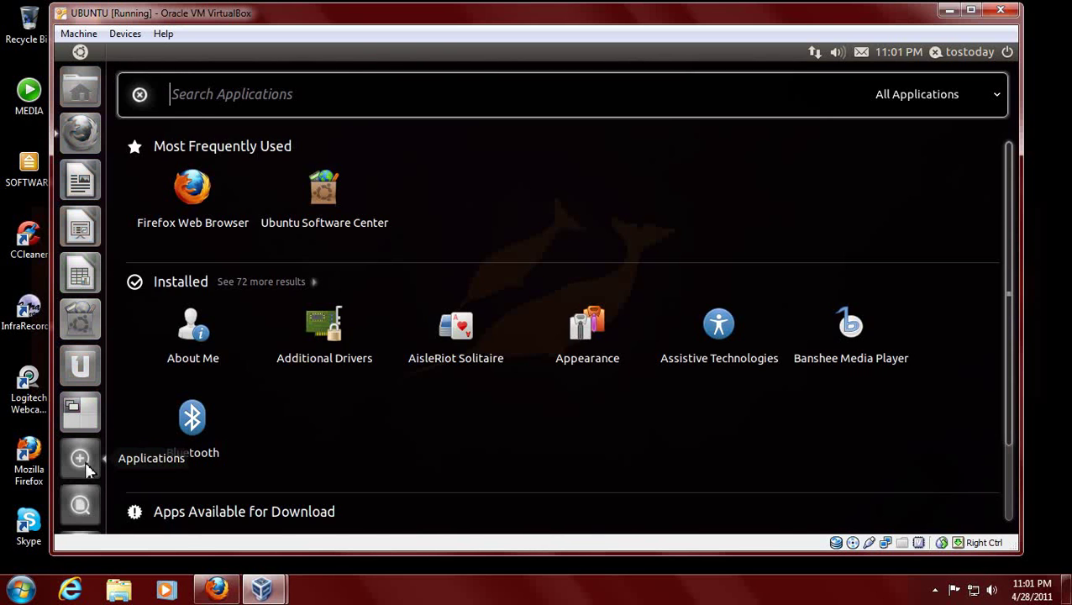
scroll(521, 309, down, 3)
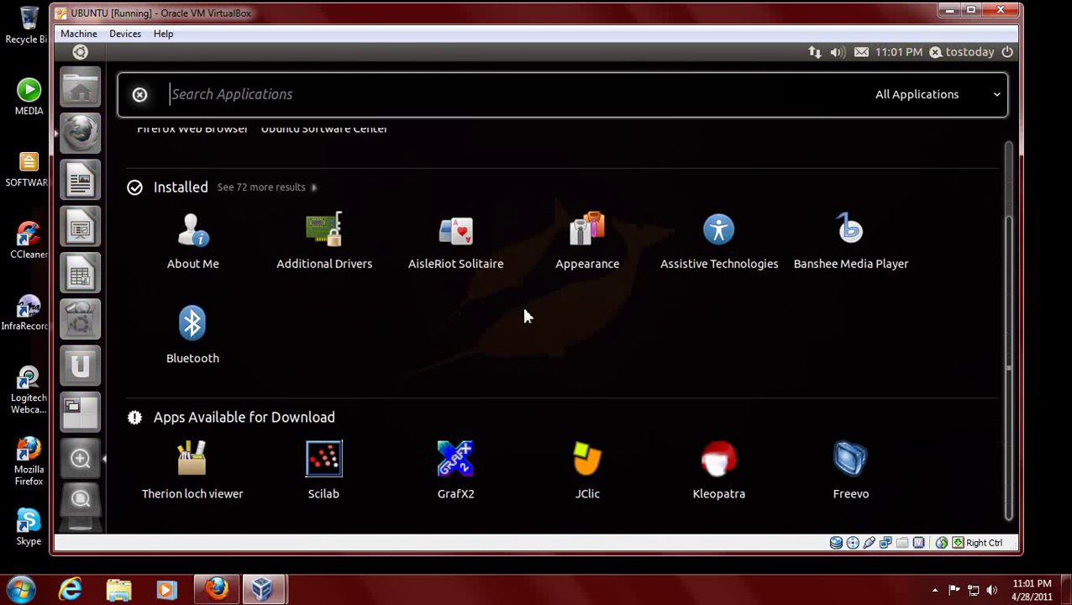
scroll(521, 317, up, 3)
scroll(523, 318, down, 3)
scroll(524, 318, up, 3)
click(88, 507)
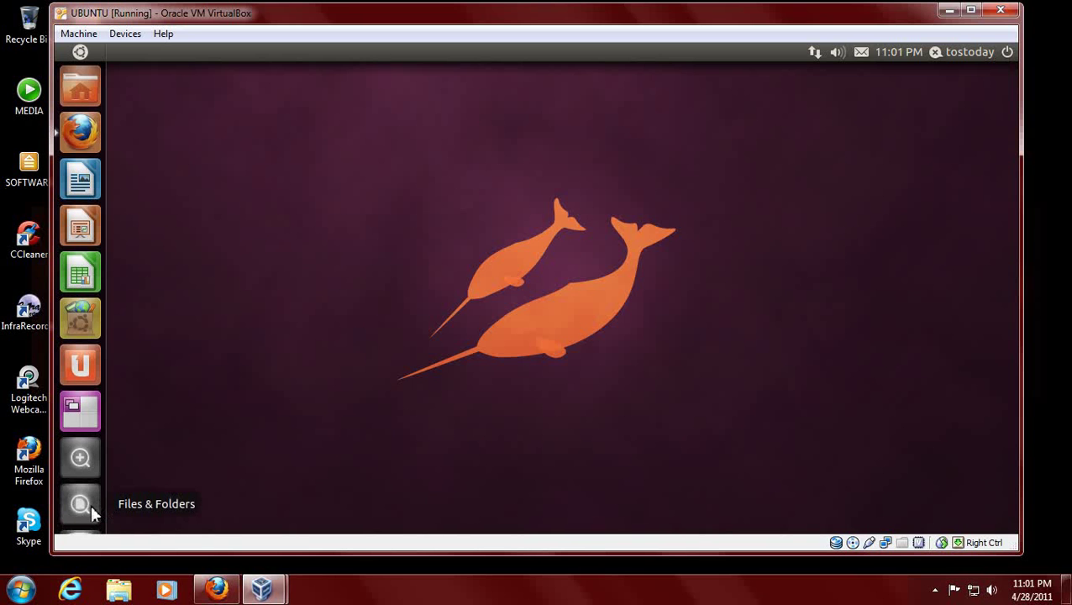
- Look at the Files & Folders overview, then open and close the empty Trash
click(88, 503)
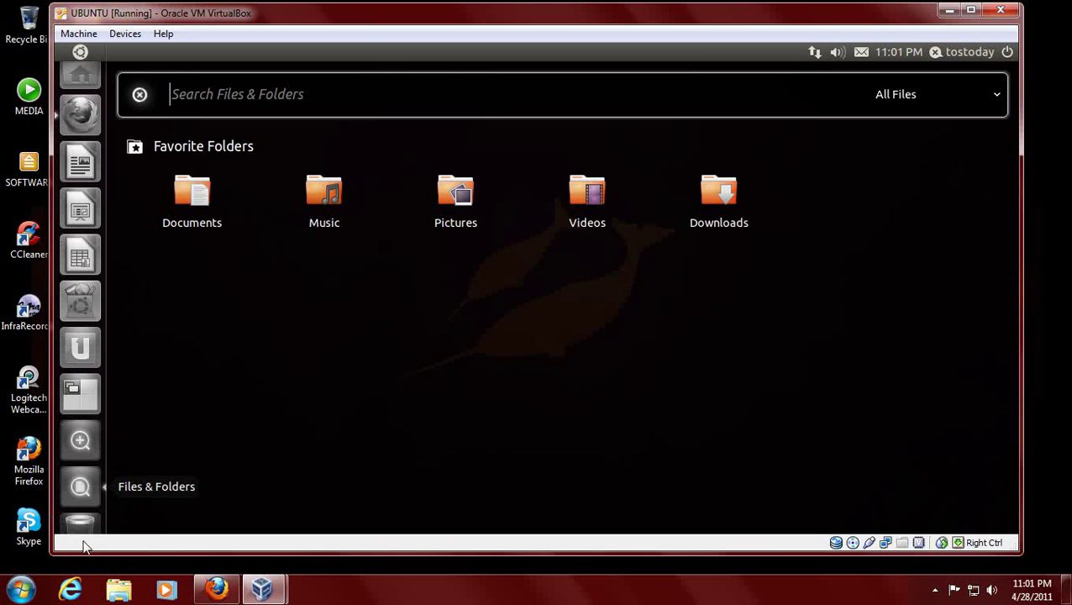
click(89, 514)
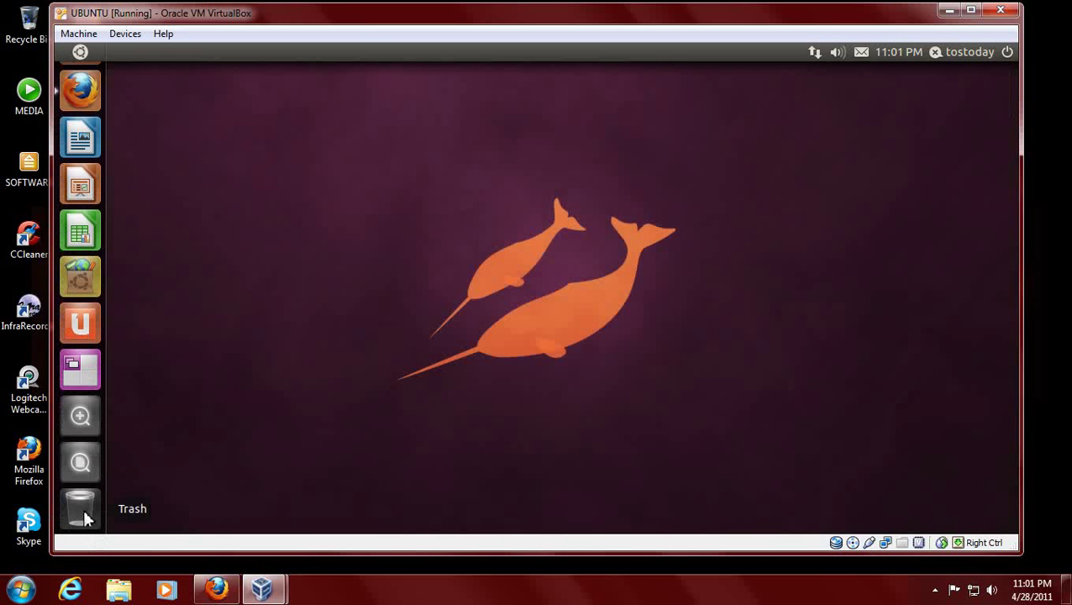
click(83, 508)
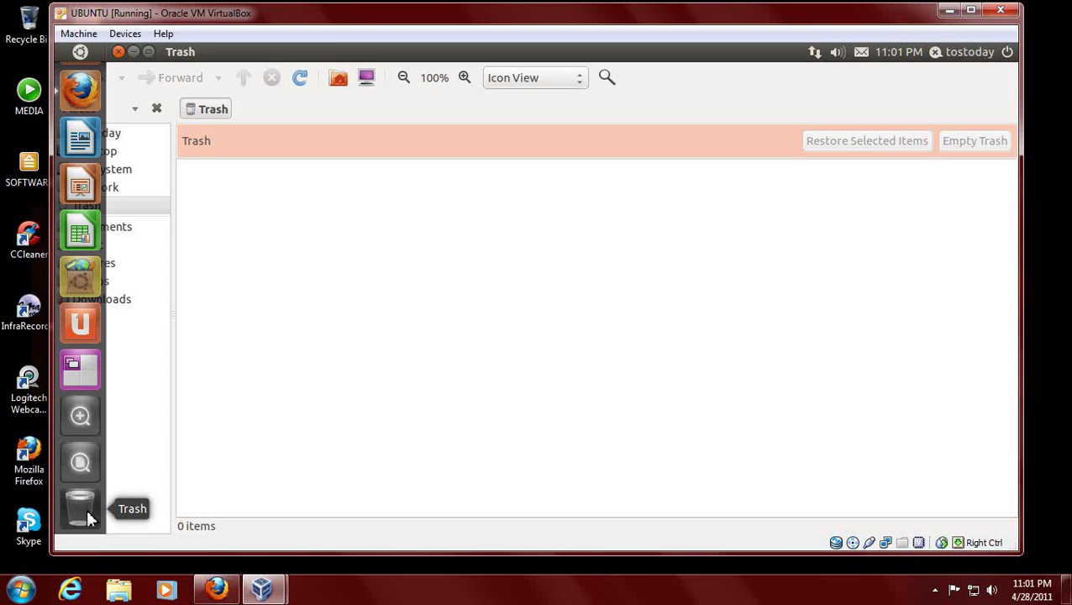
click(119, 53)
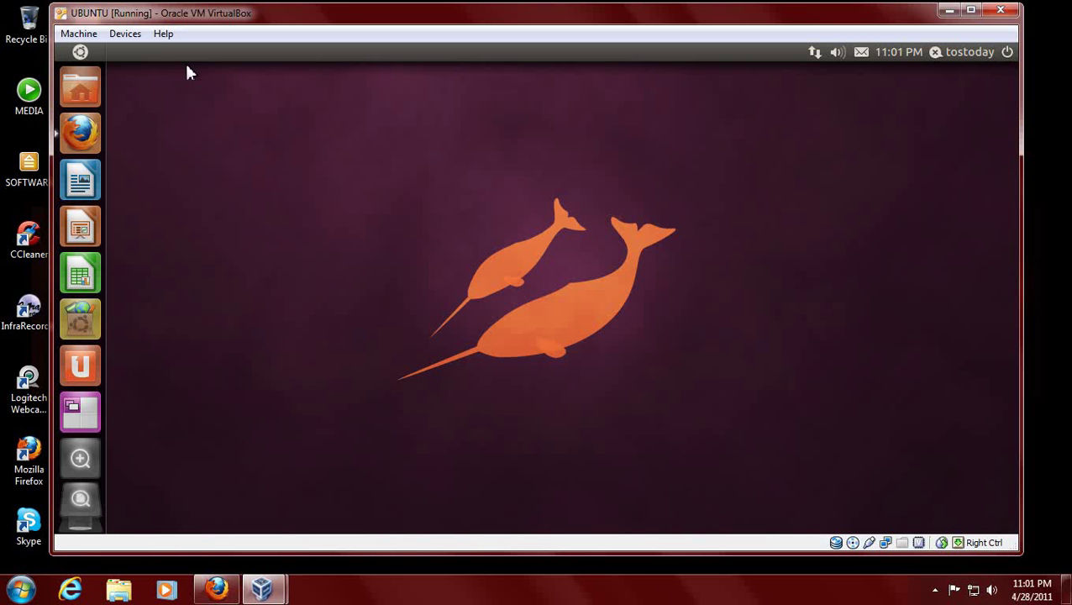
- Launch Banshee from the Dash's Listen to Music shortcut
click(79, 53)
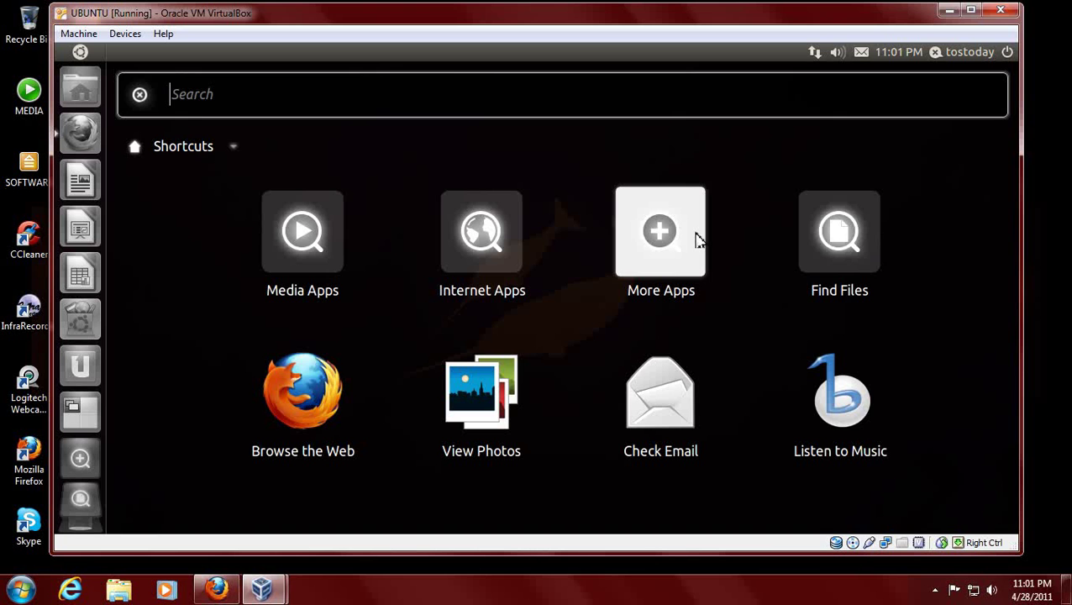
click(849, 416)
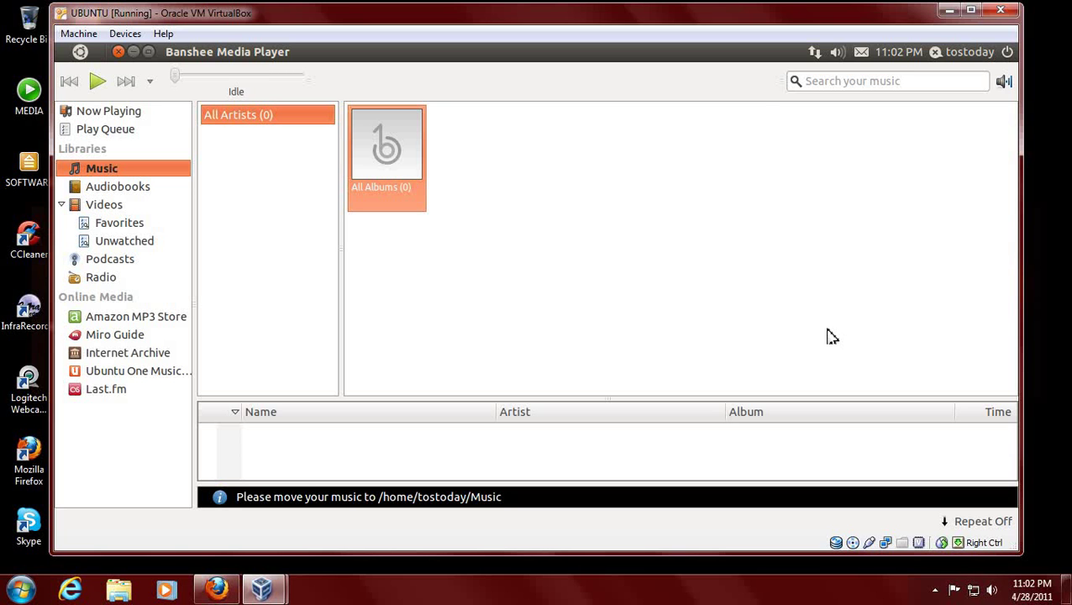
- Browse Banshee's Videos, Now Playing, Podcasts and Radio sections
click(116, 214)
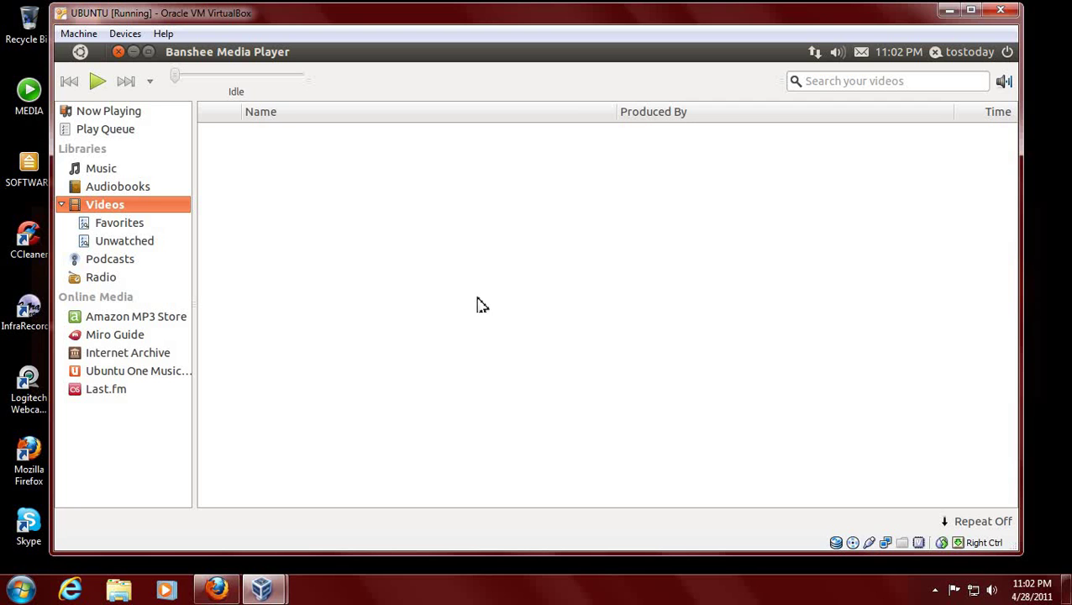
click(115, 118)
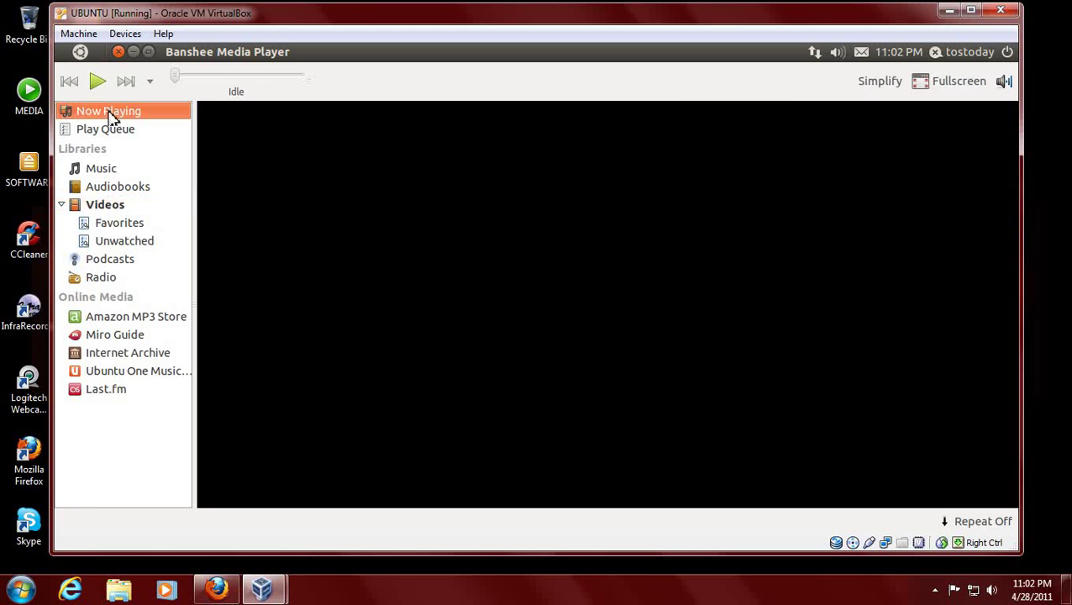
click(126, 260)
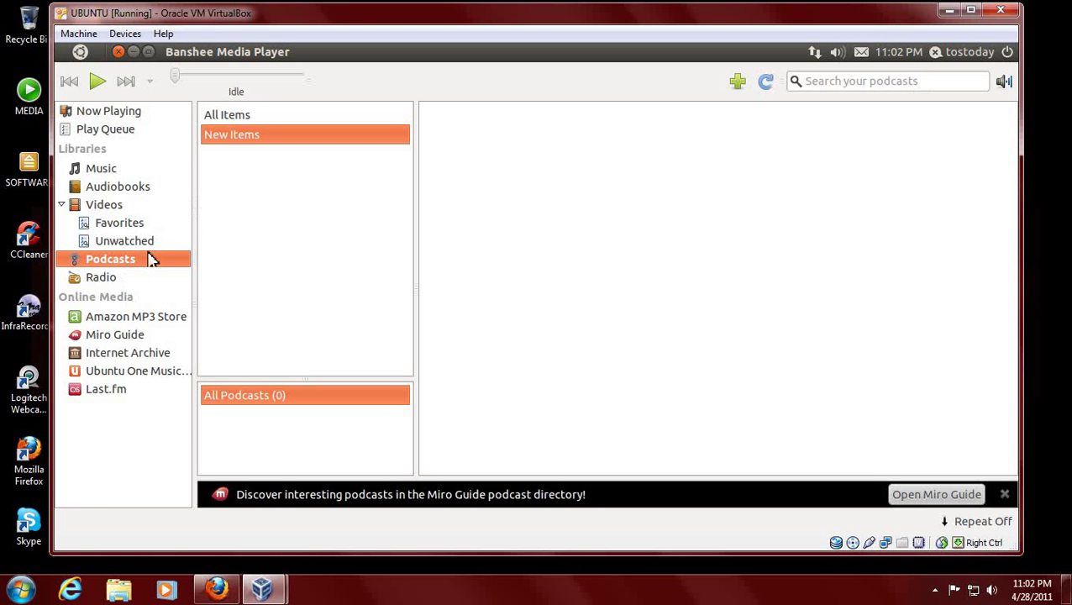
click(119, 284)
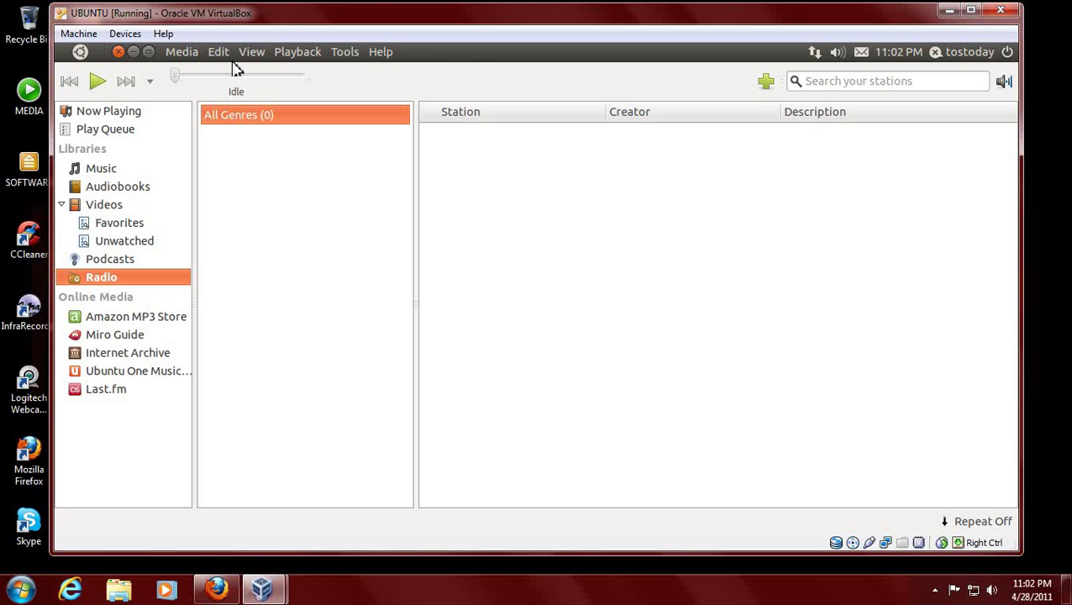
- Look over the Tools menu without choosing, then open the Amazon MP3 Store
click(342, 52)
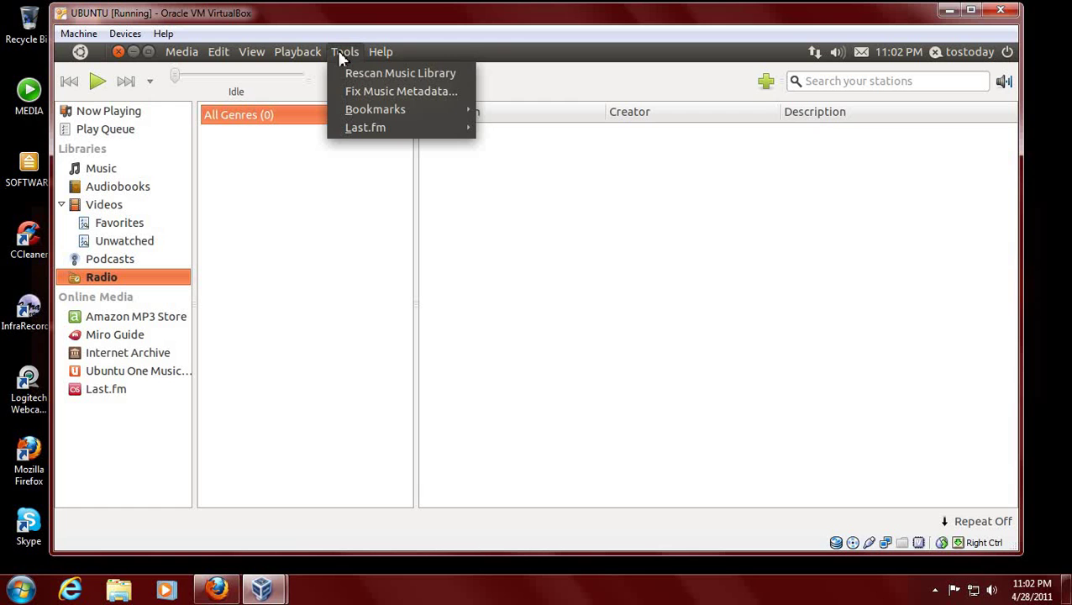
click(297, 207)
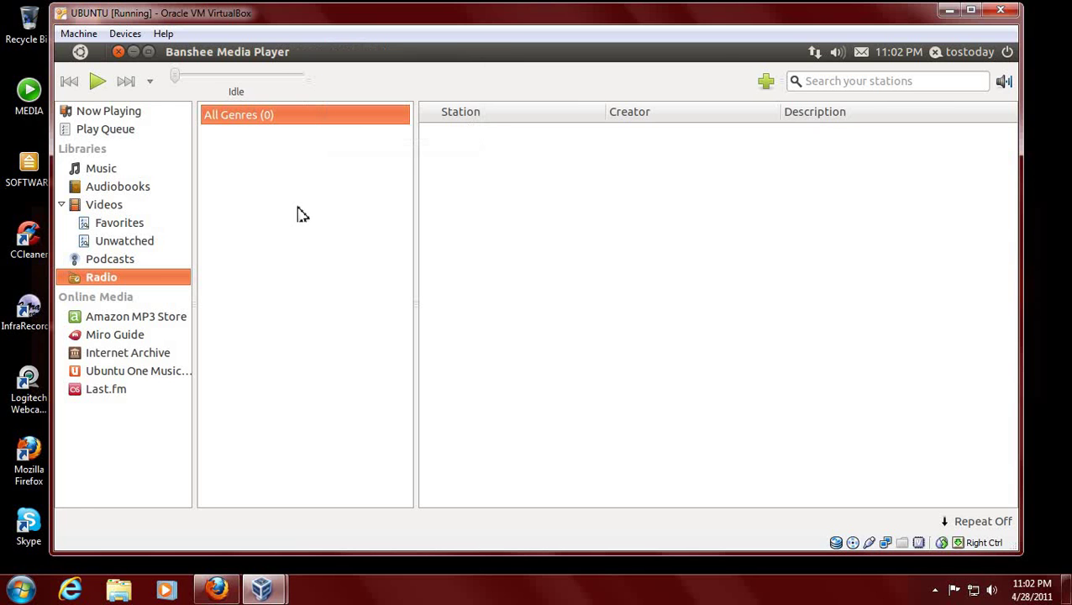
click(154, 321)
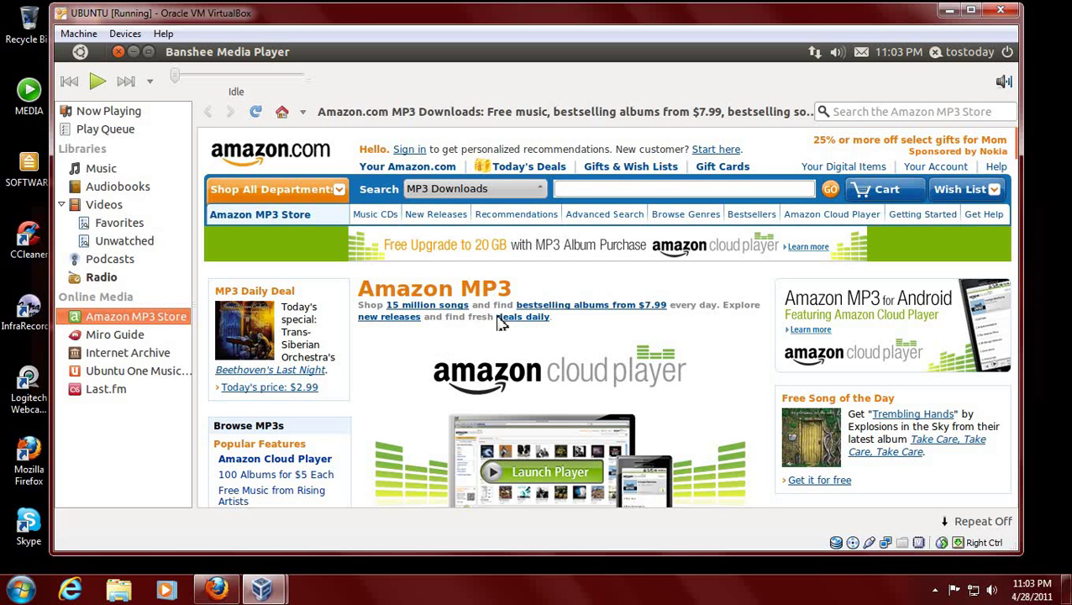
- Nudge the VirtualBox window left, cancel the Close Virtual Machine prompt, and quit Banshee
drag(901, 16, 843, 18)
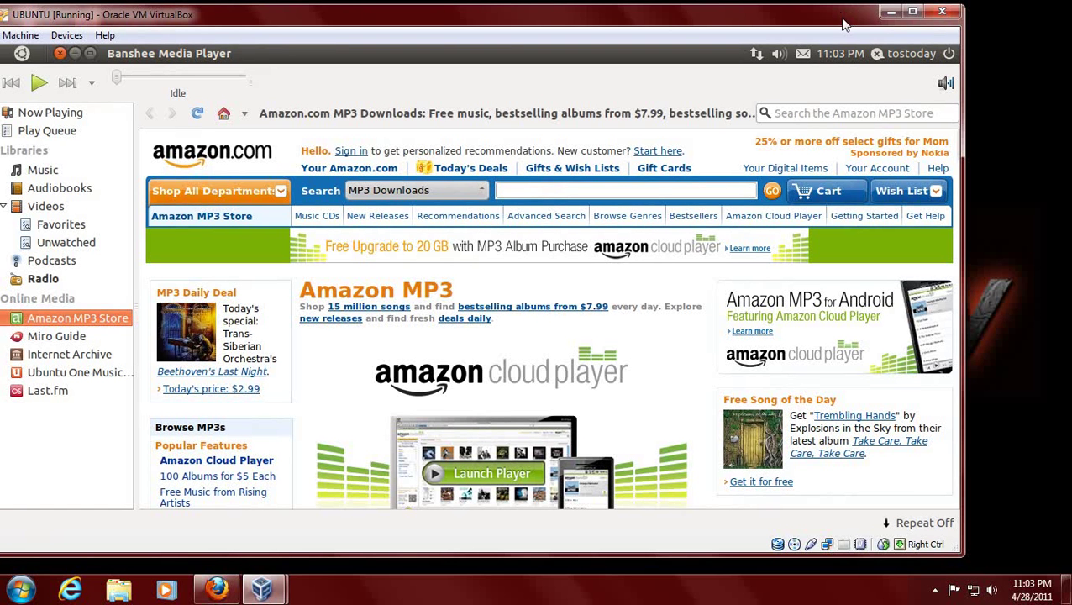
click(943, 13)
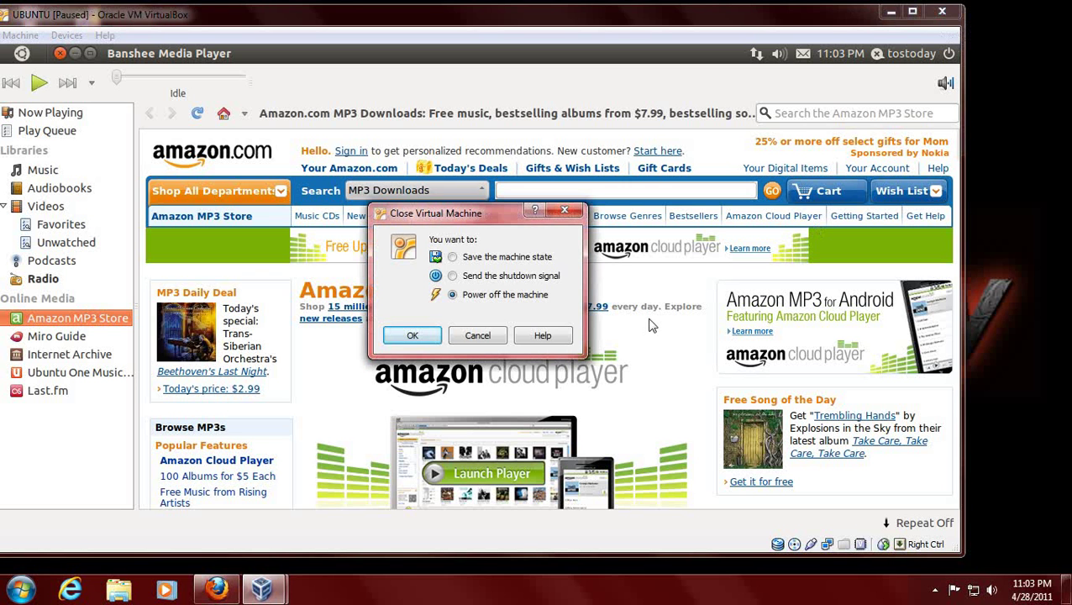
click(482, 341)
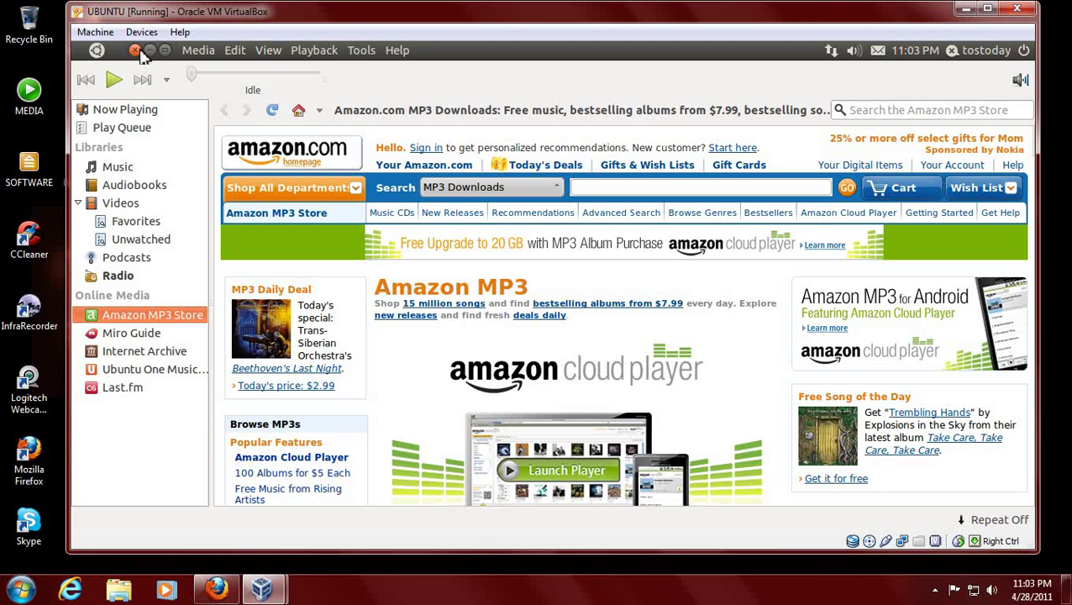
click(136, 50)
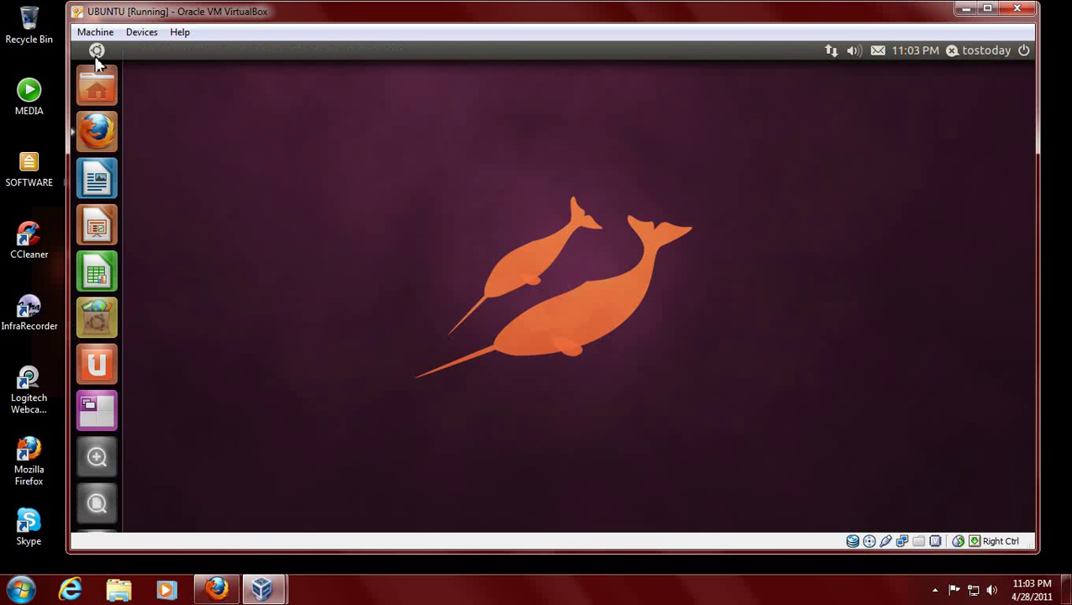
- Show More Apps in the Dash, listing installed applications like Banshee and Bluetooth
click(102, 50)
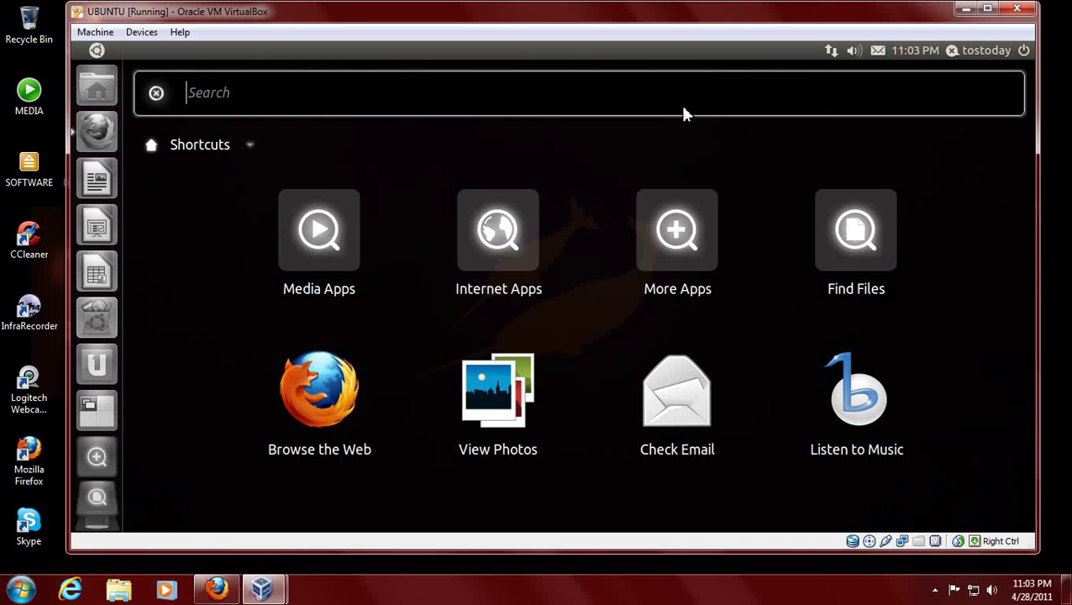
click(691, 245)
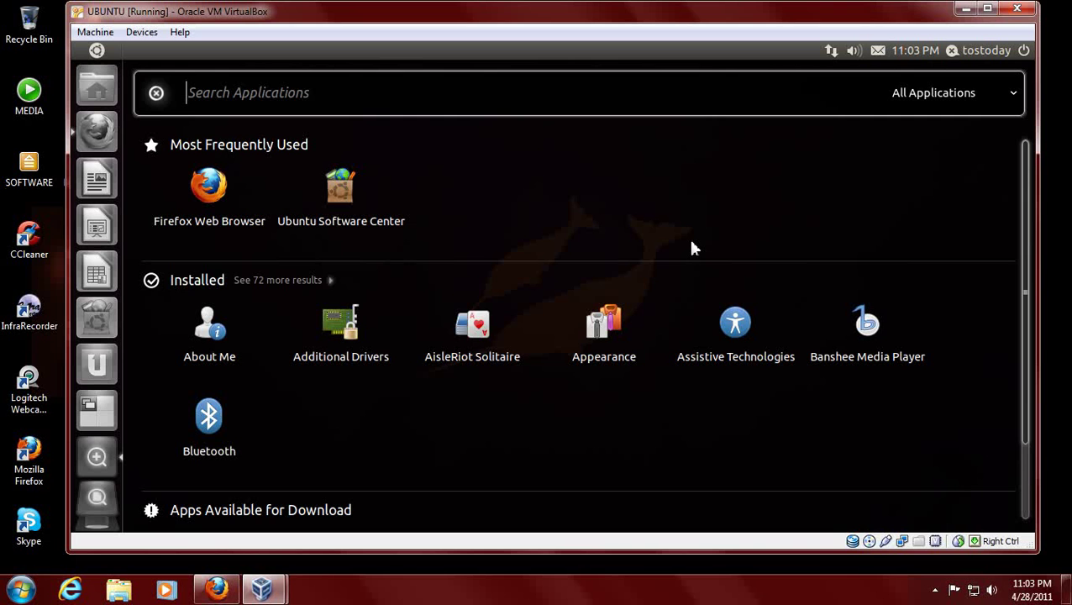
key(Escape)
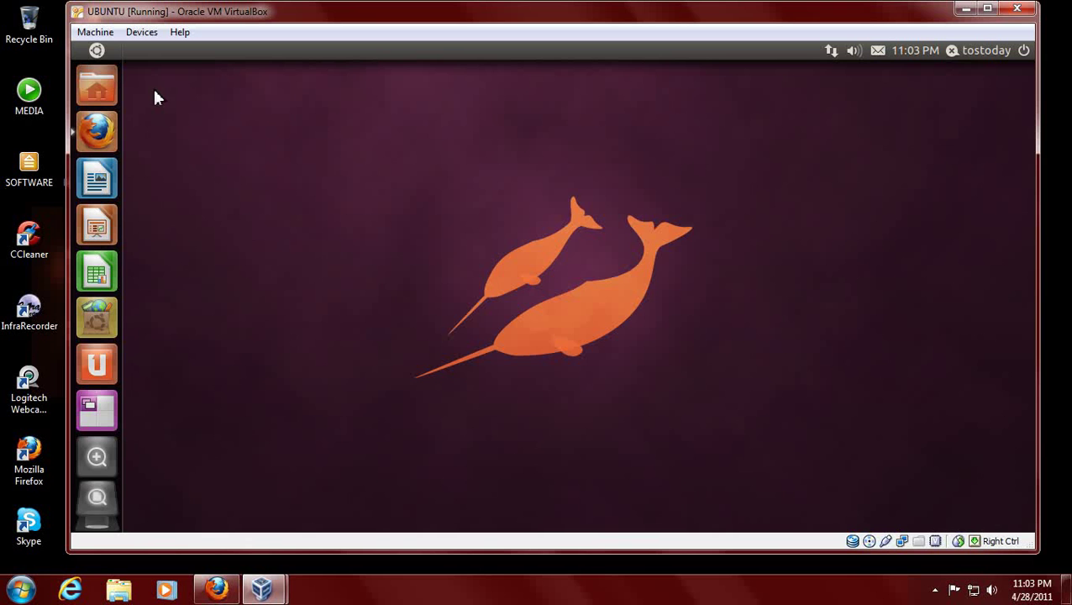
click(97, 50)
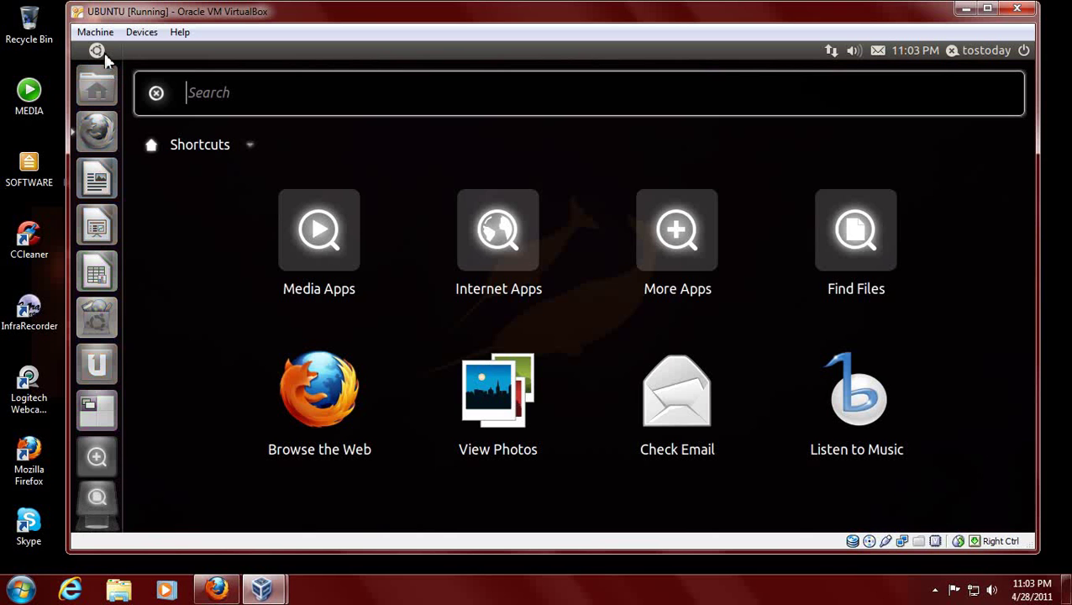
click(646, 243)
scroll(646, 246, down, 2)
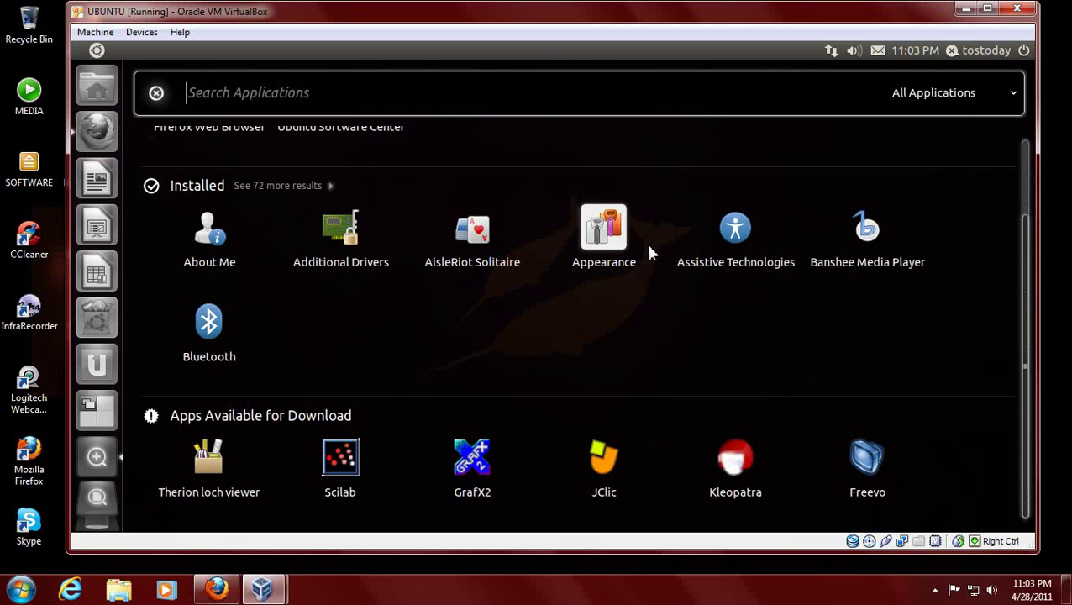
scroll(648, 252, up, 2)
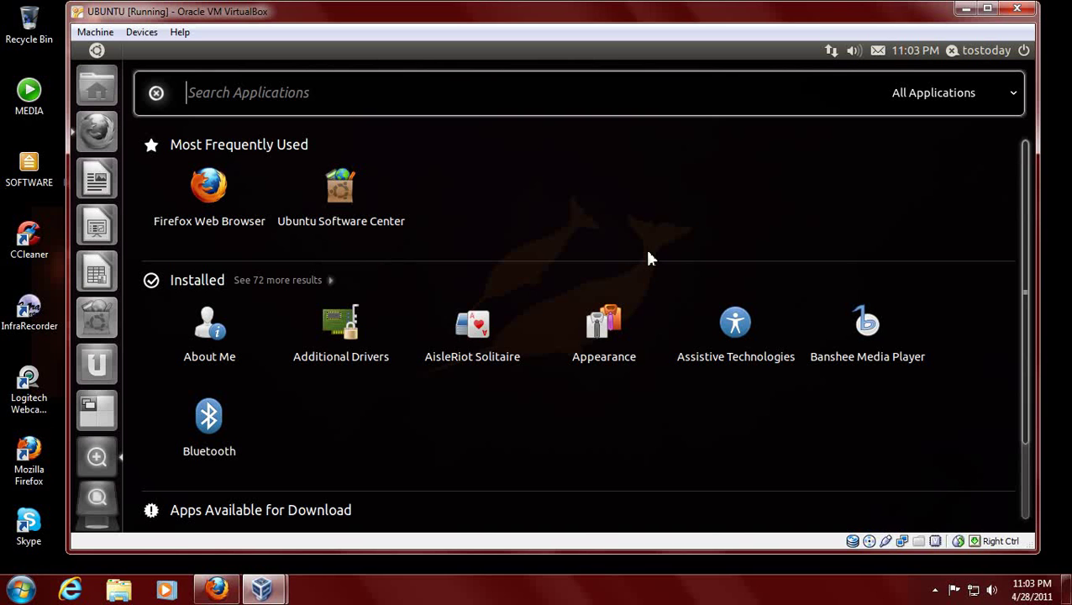
- Filter the Dash's applications list to the Multimedia category
click(1013, 92)
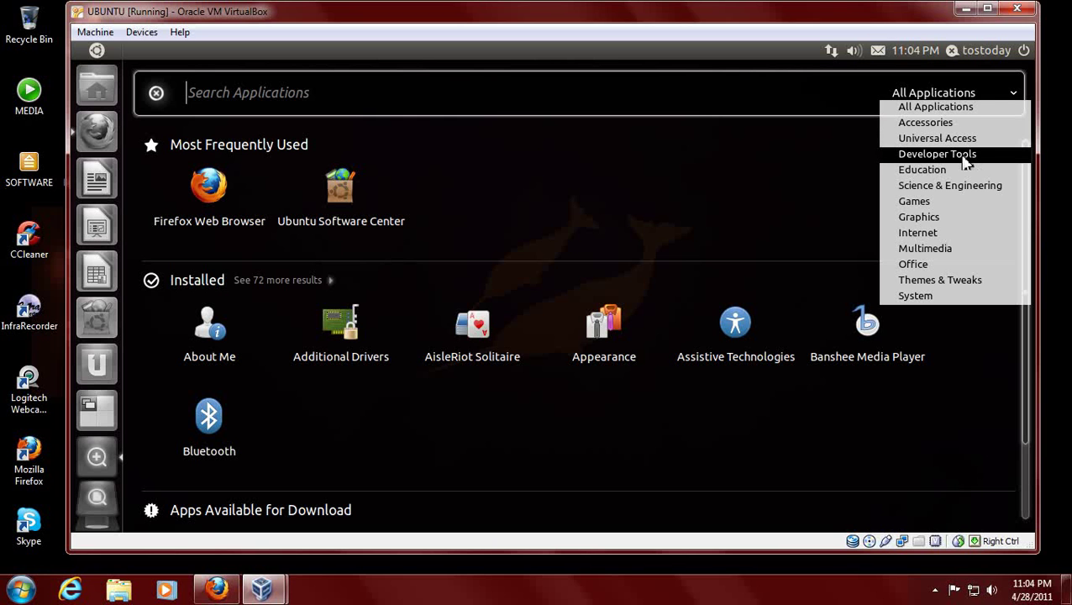
click(948, 254)
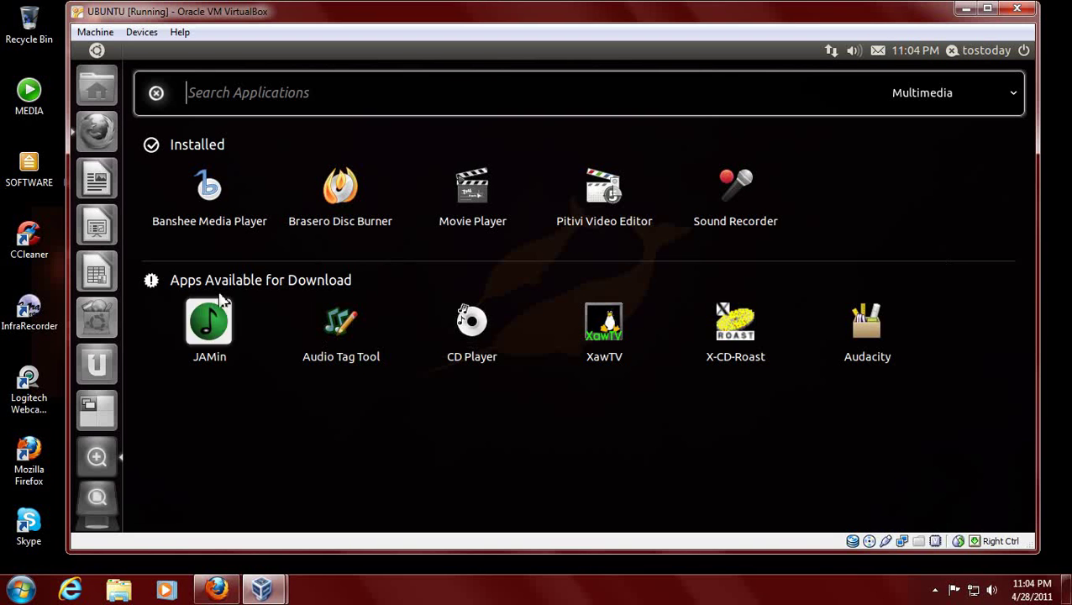
- Launch Brasero Disc Burner from the Dash to view its new-project options, then close it
click(351, 195)
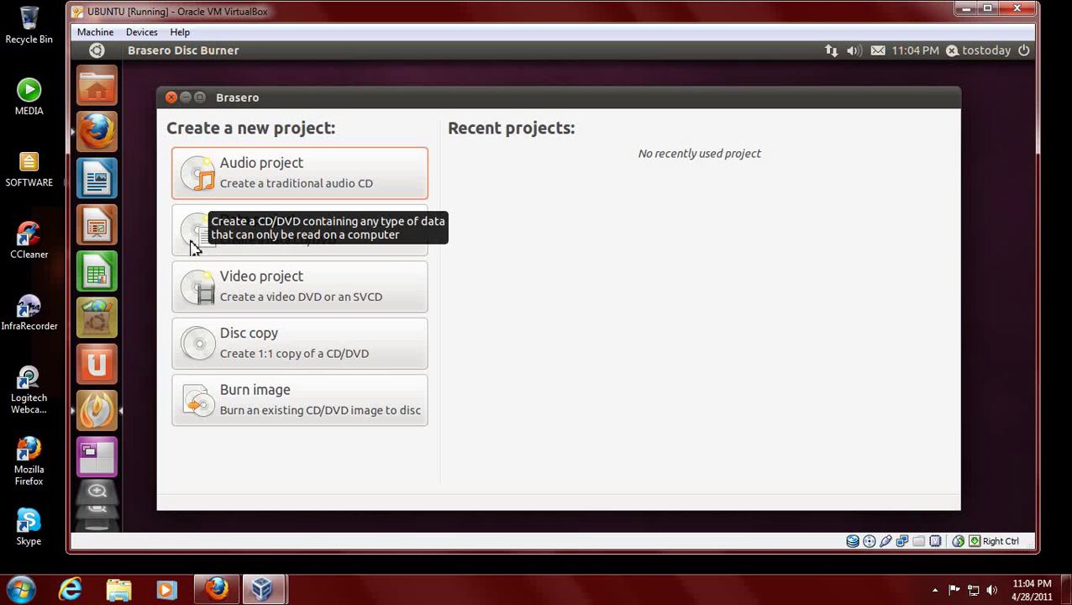
click(172, 97)
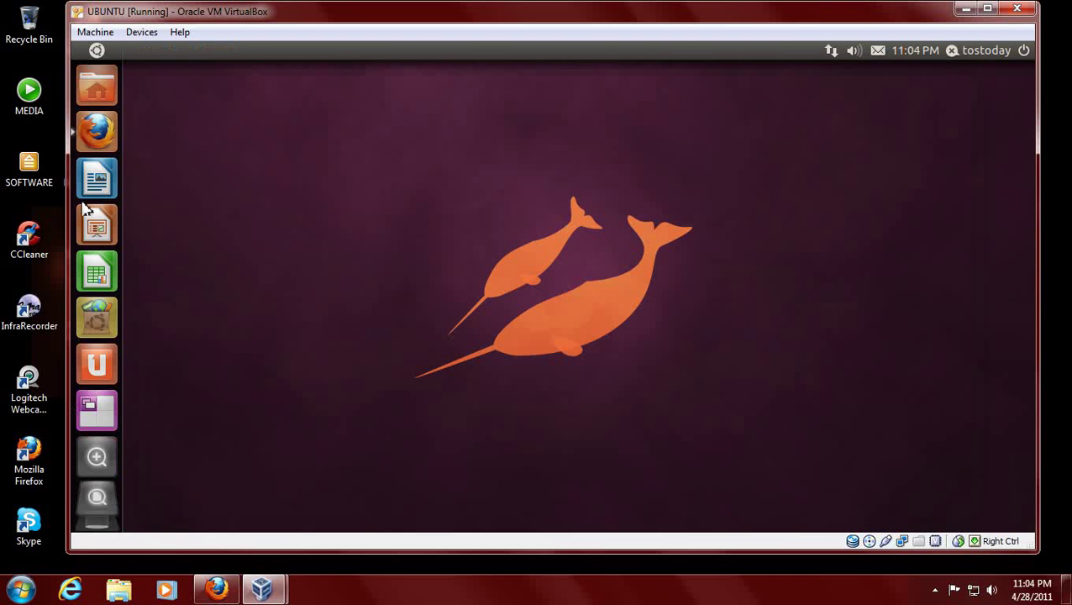
click(97, 52)
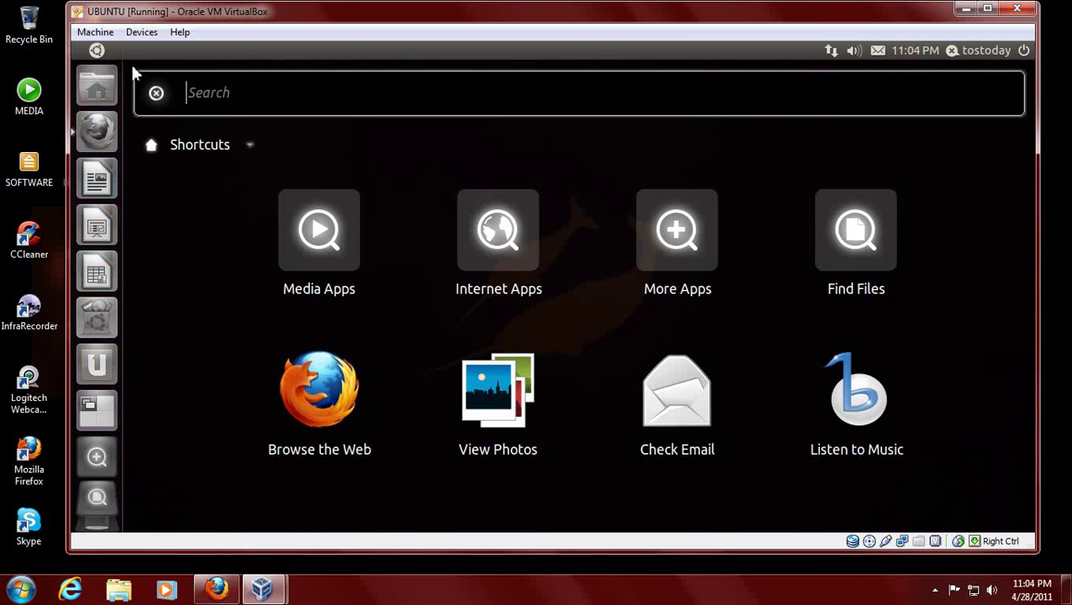
click(713, 256)
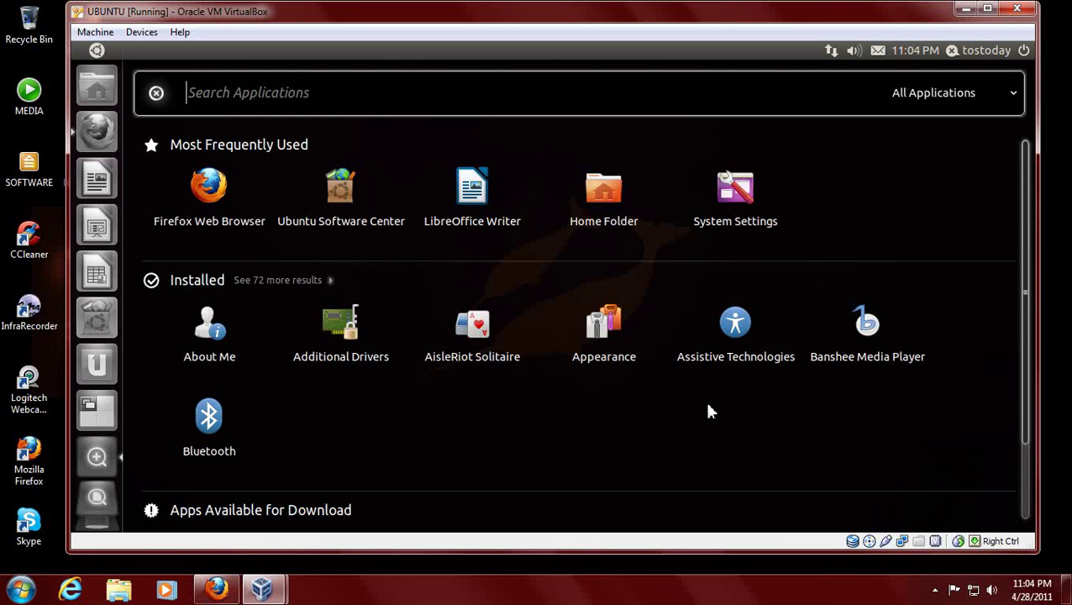
scroll(707, 410, down, 3)
scroll(708, 410, up, 3)
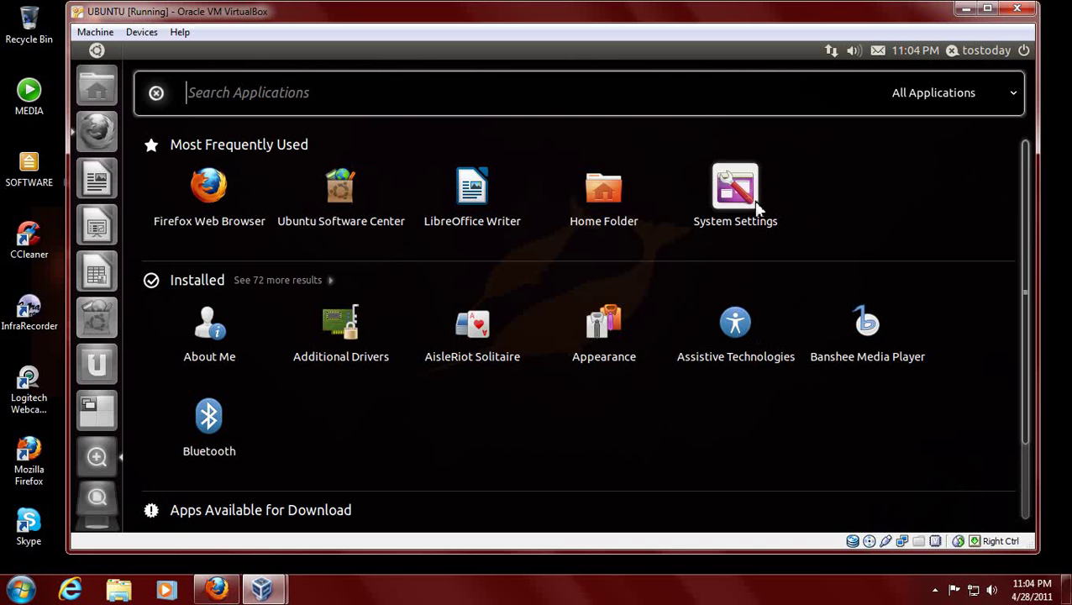
- Switch the desktop theme to Dust Sand in the Appearance settings
click(593, 320)
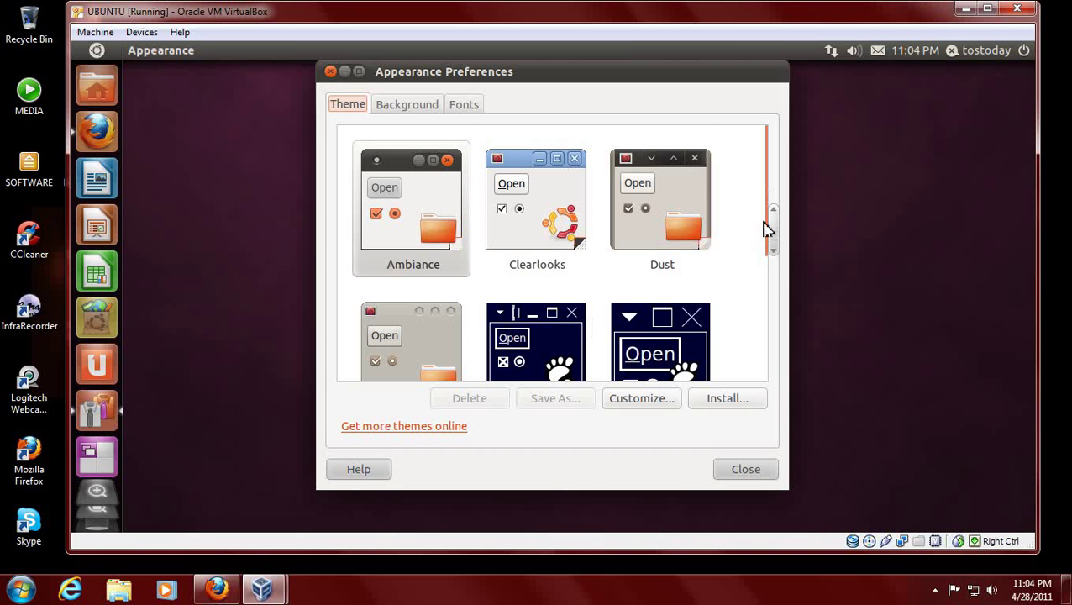
drag(775, 234, 770, 289)
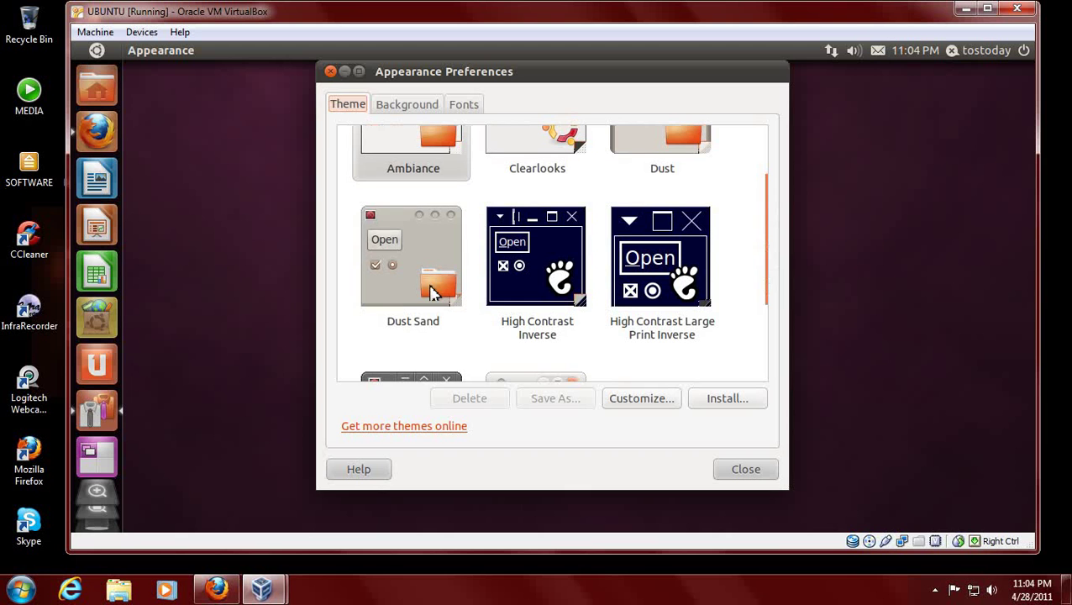
click(426, 258)
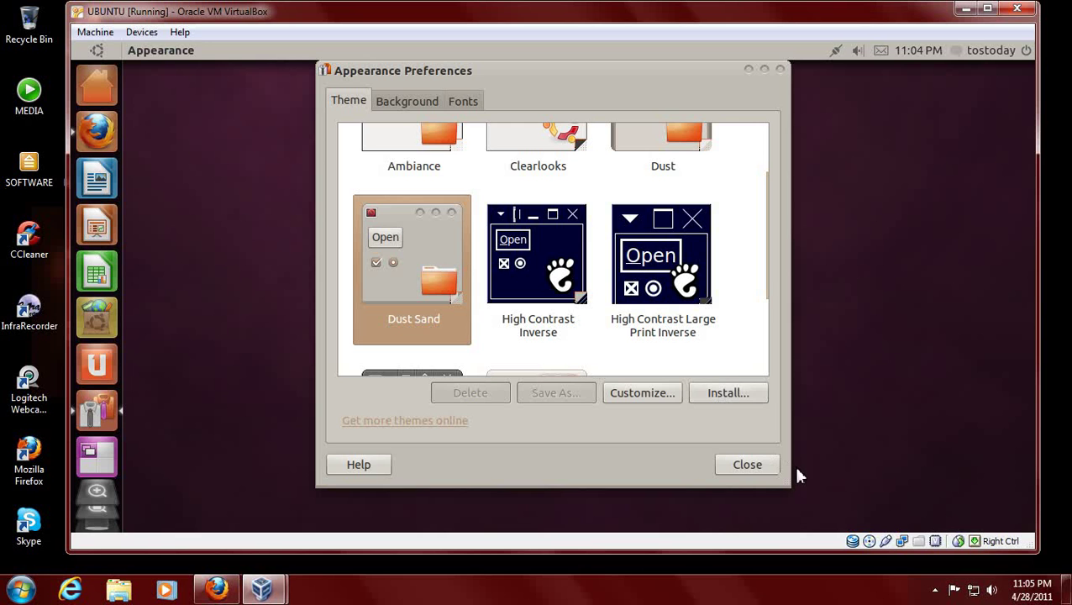
click(760, 467)
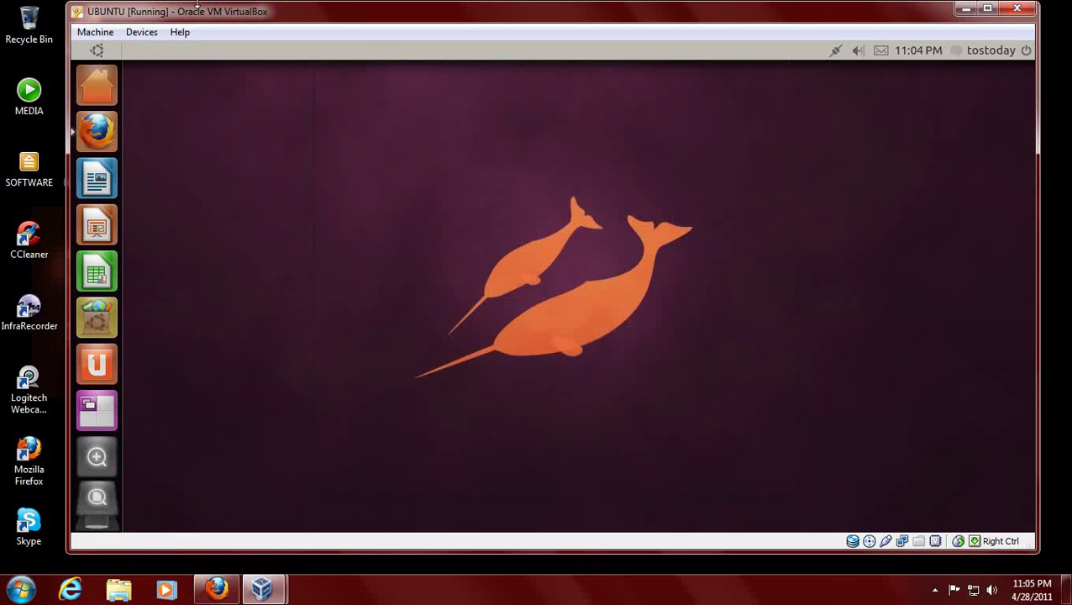
- Bring up the Dash home showing Media Apps, Internet Apps, More Apps and Find Files
click(99, 52)
click(103, 54)
click(96, 51)
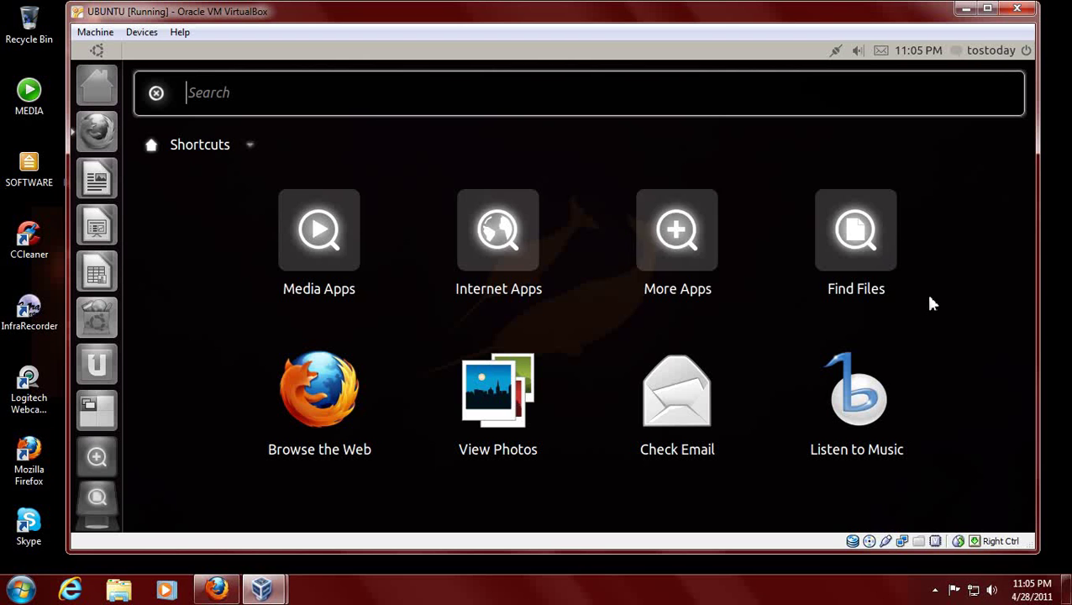
- Toggle the Dash a few times, then open More Apps and scroll the full applications list
click(100, 51)
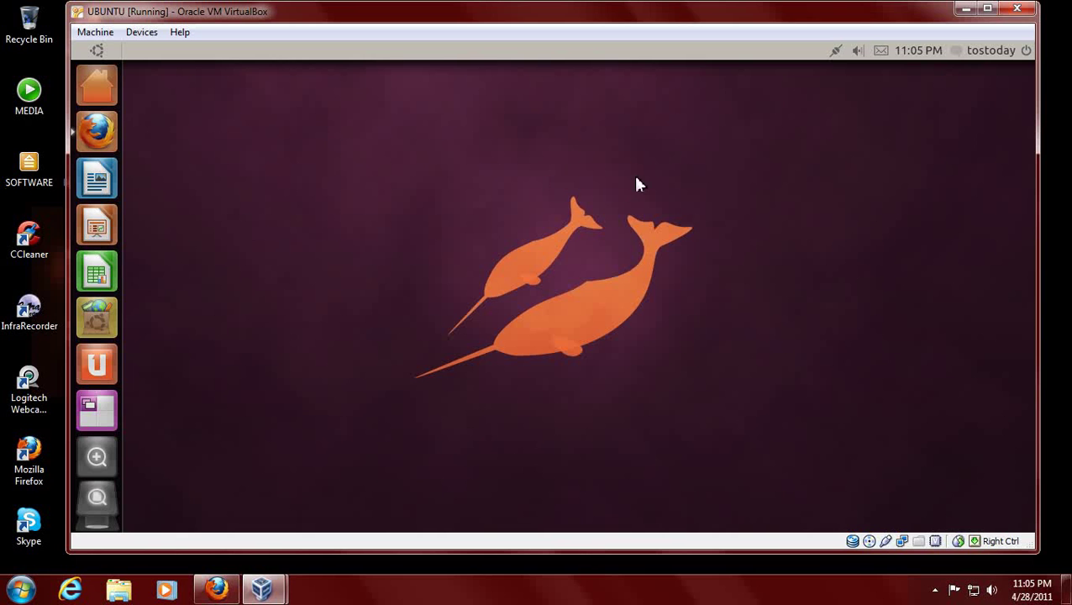
click(101, 52)
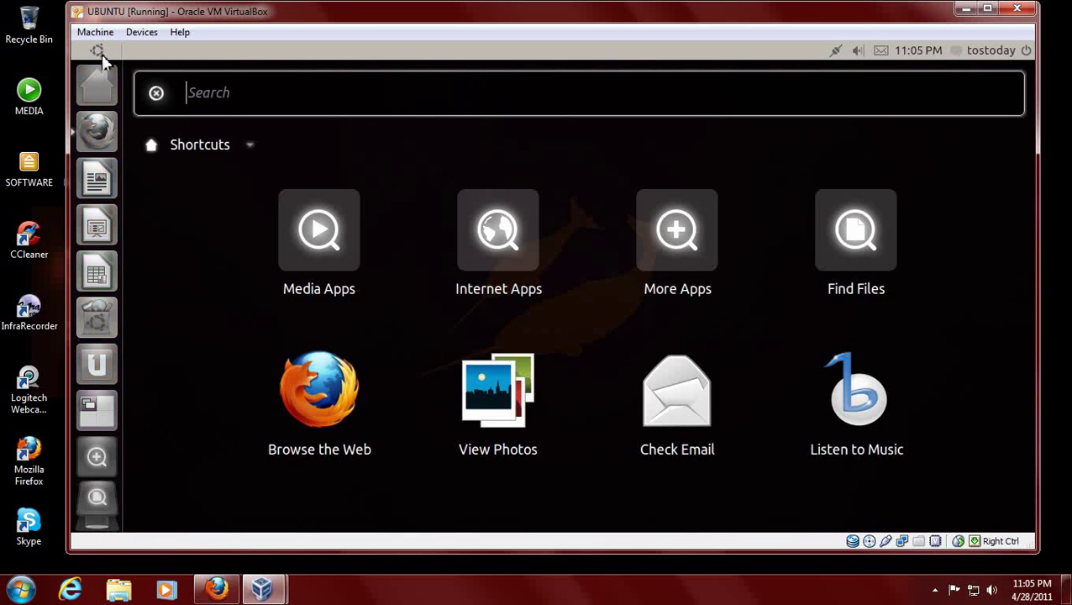
click(102, 54)
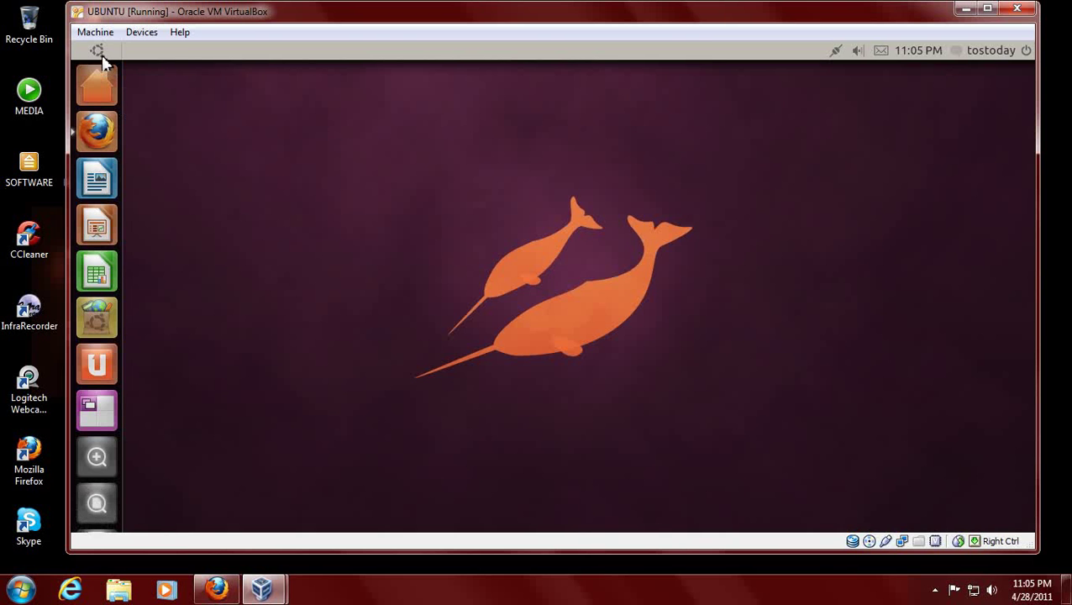
click(101, 54)
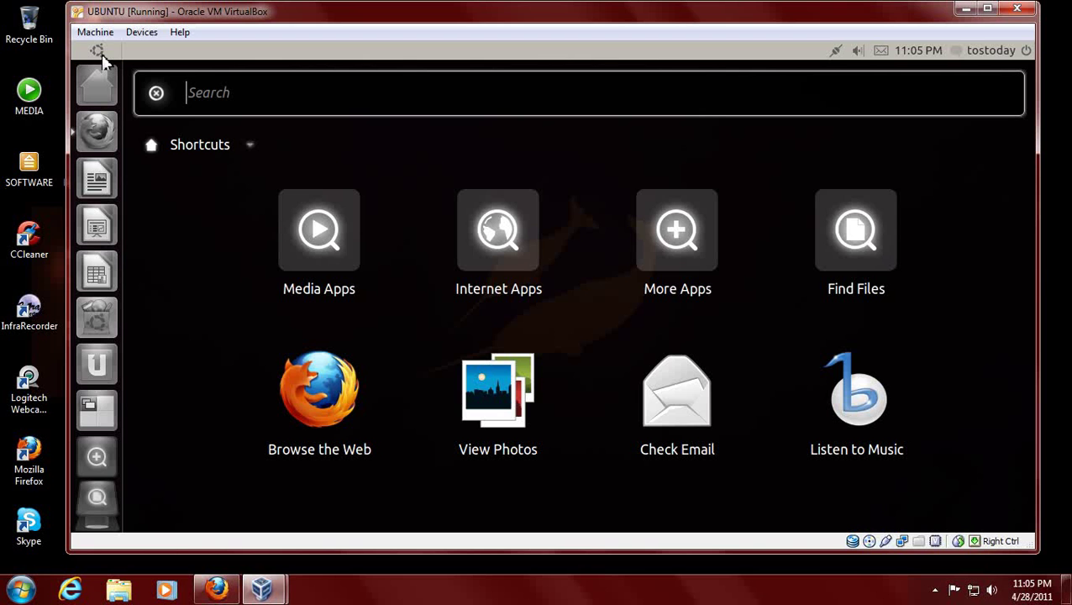
click(677, 244)
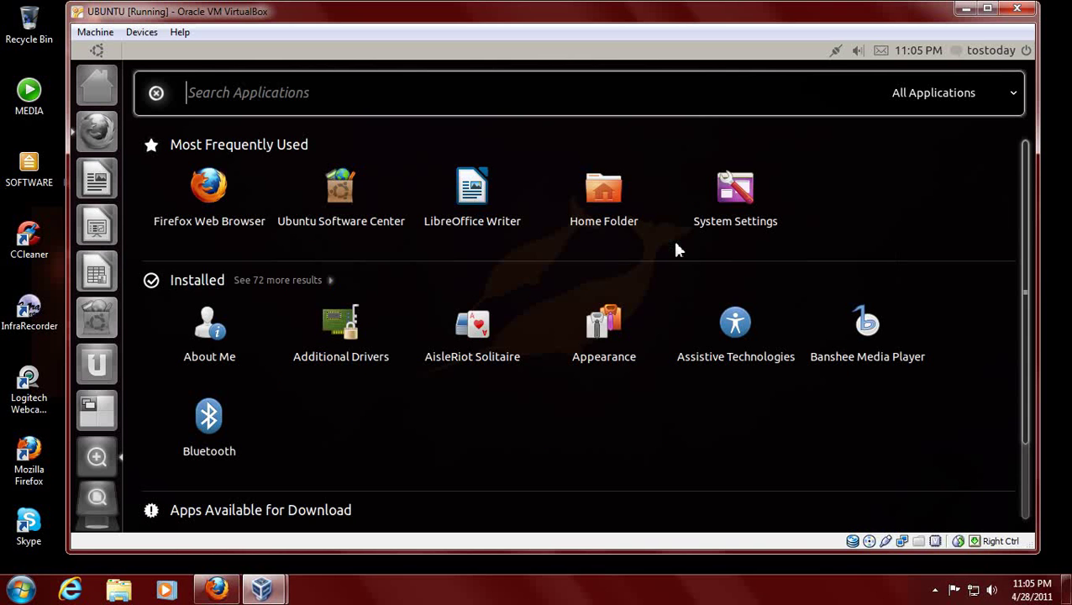
scroll(671, 245, down, 3)
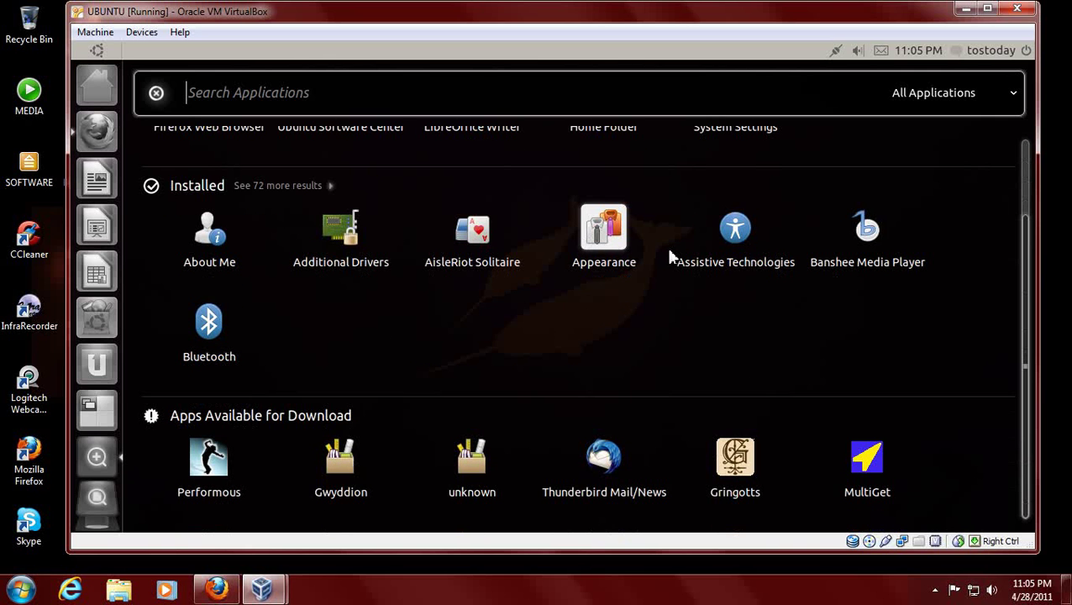
scroll(672, 257, up, 2)
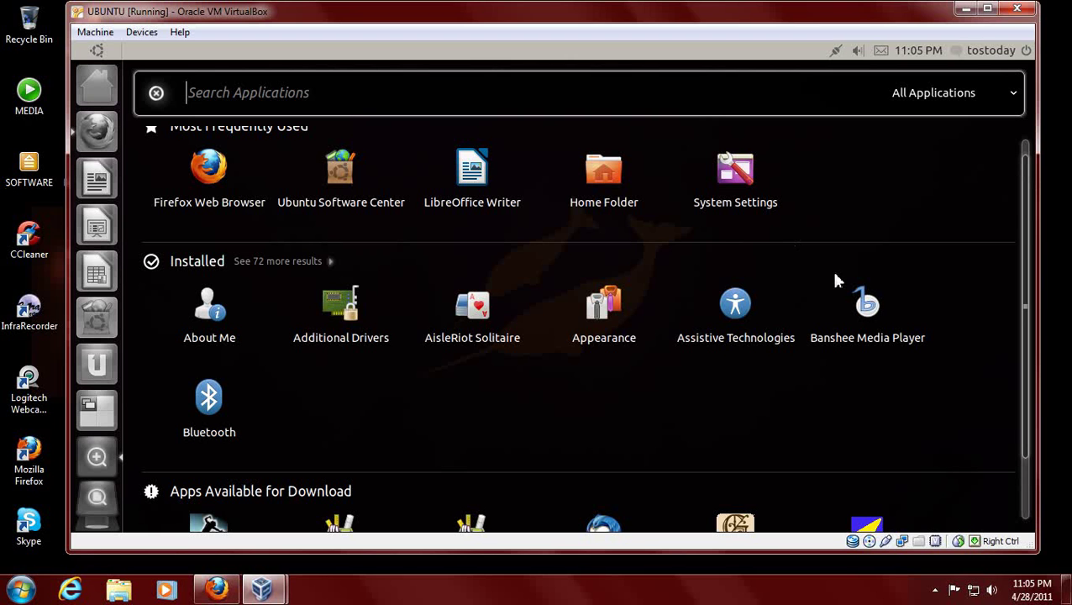
- Launch System Settings from the Dash and scroll through the Control Center's categories
click(743, 187)
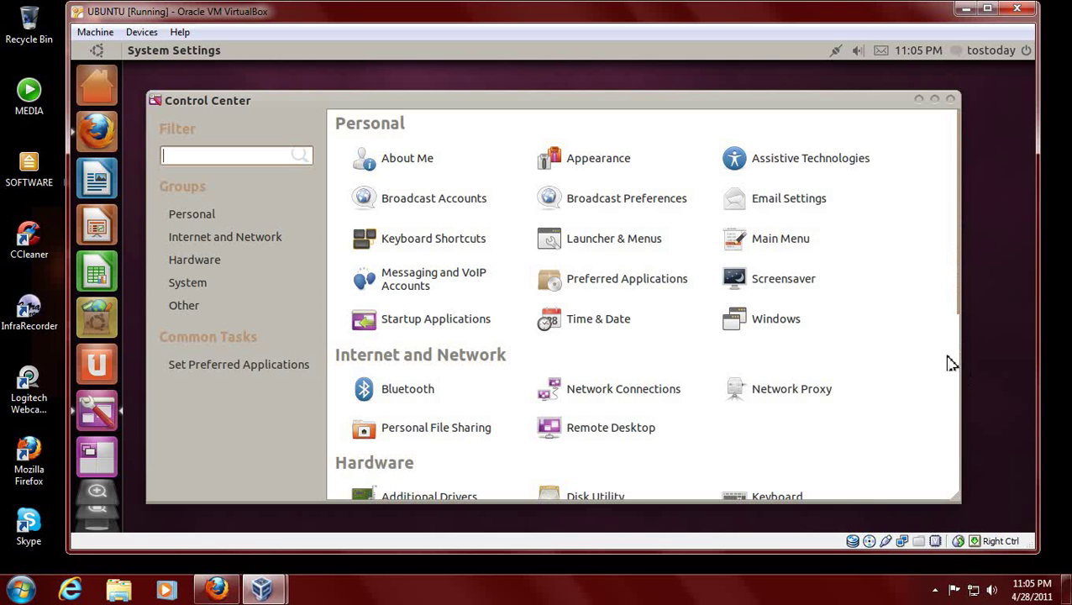
scroll(871, 398, down, 5)
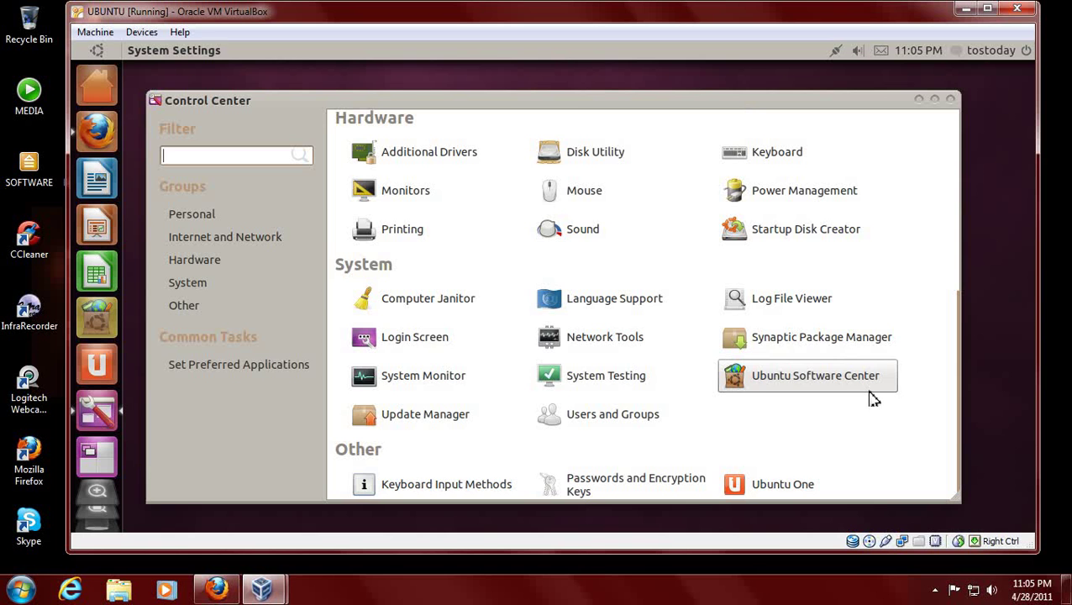
scroll(871, 398, up, 3)
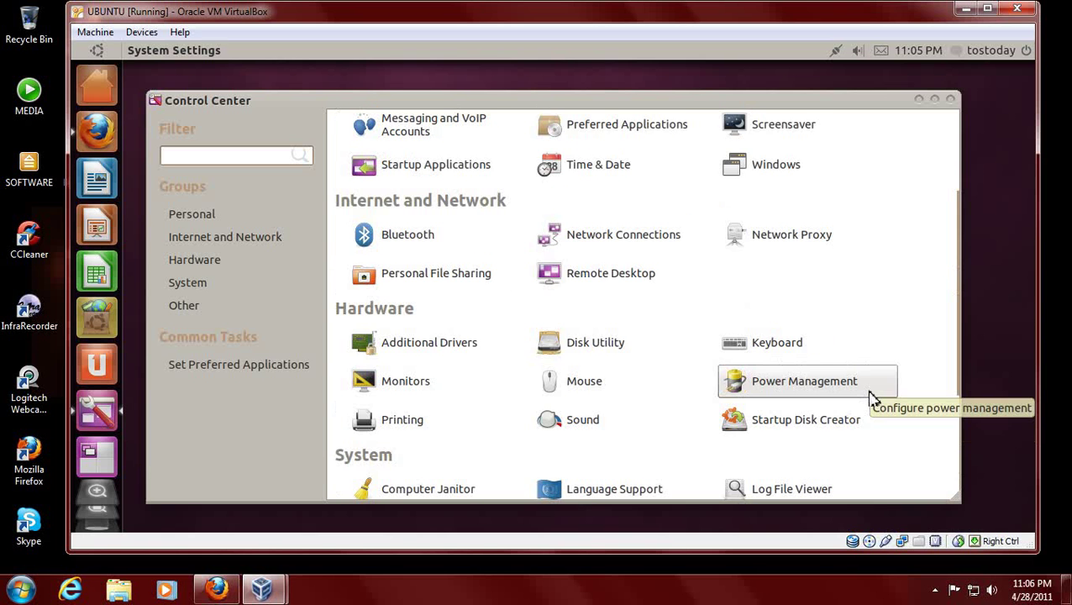
scroll(871, 398, up, 2)
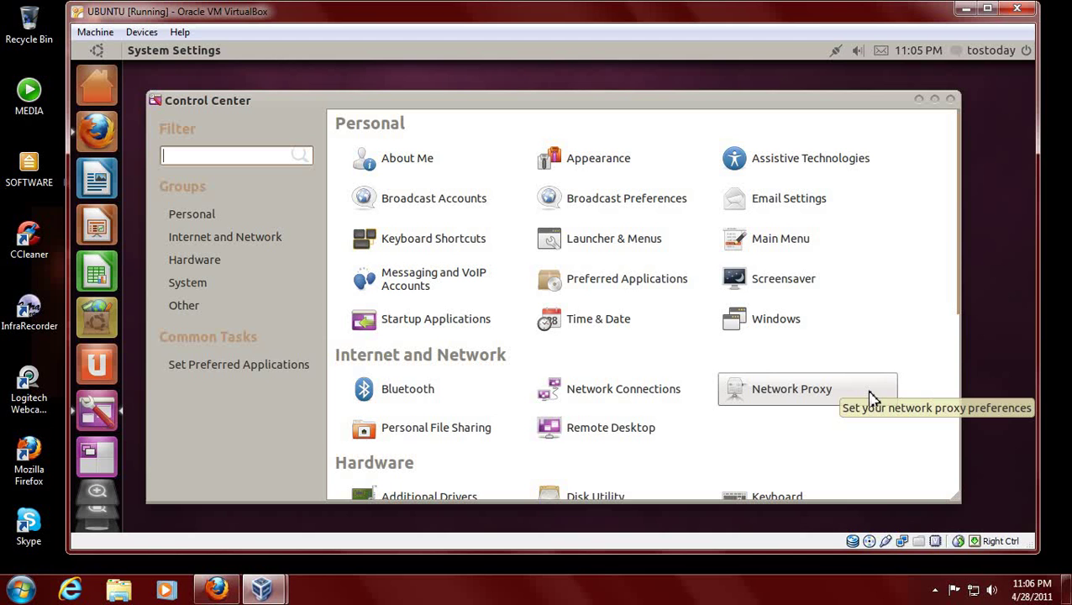
- In Screensaver, preview Random, Cosmos, Fiberlamp and Floating Ubuntu, then pick GLCells
click(868, 287)
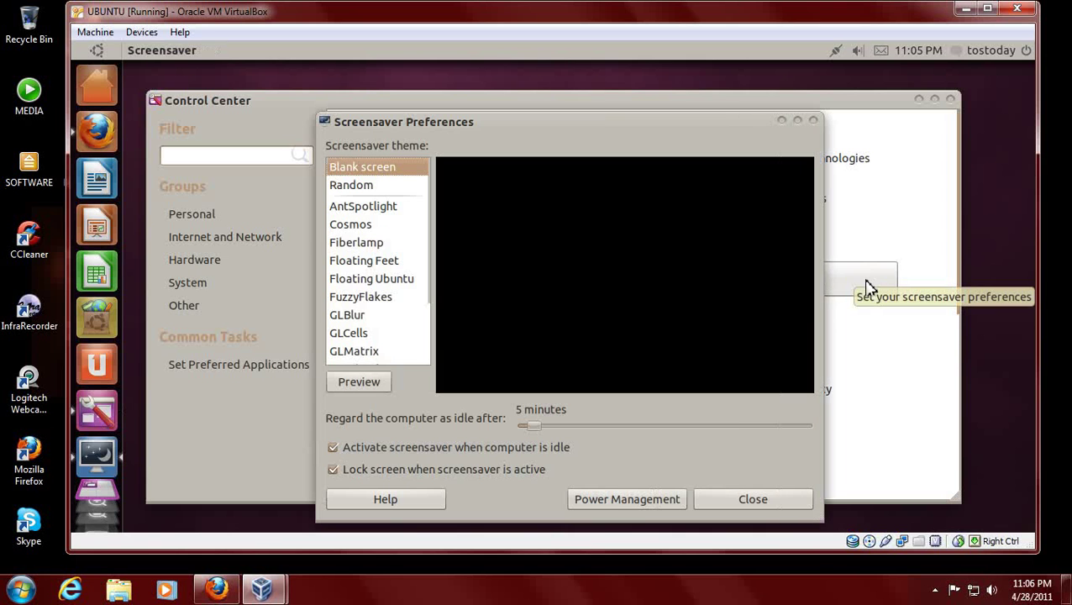
click(348, 190)
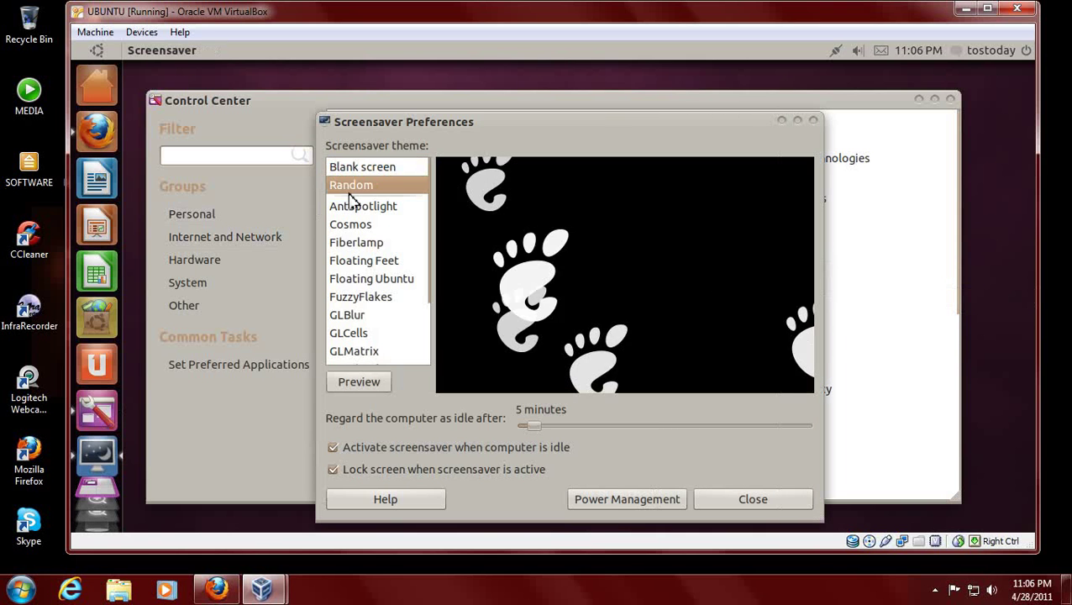
click(359, 225)
click(354, 245)
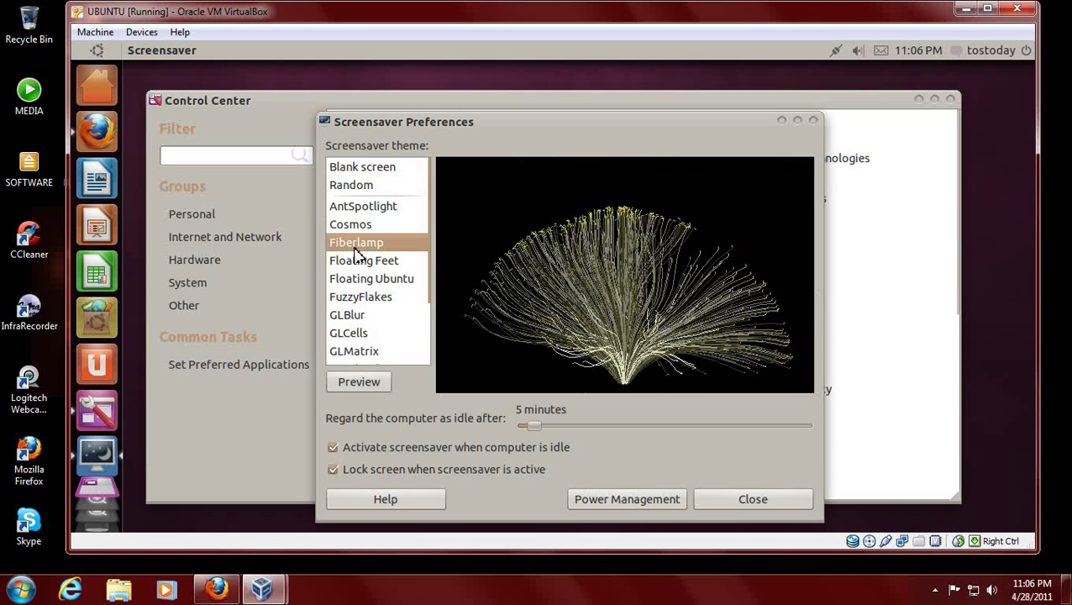
click(370, 279)
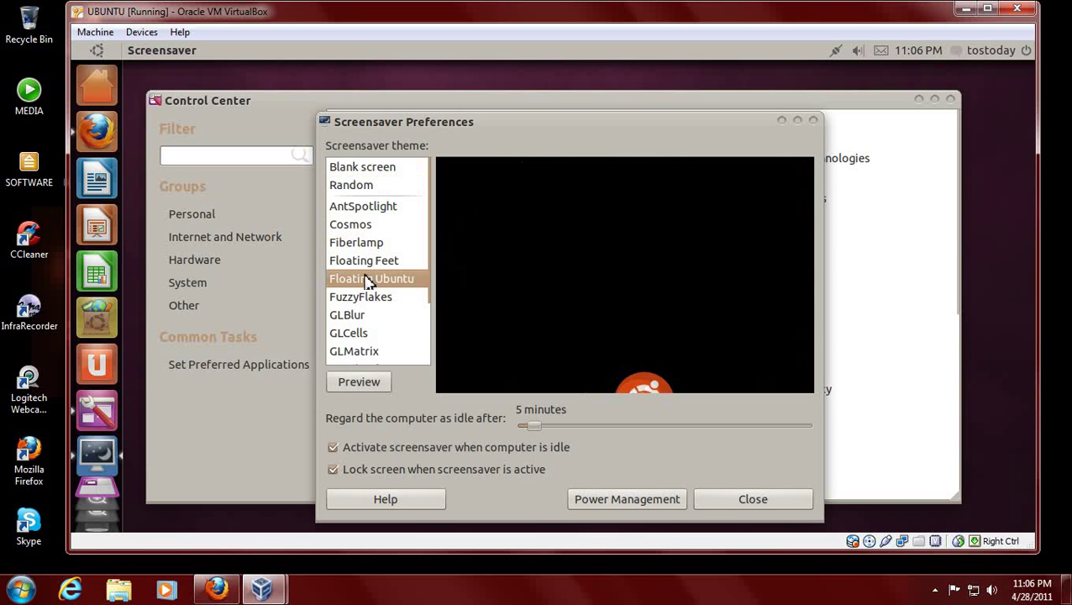
click(393, 335)
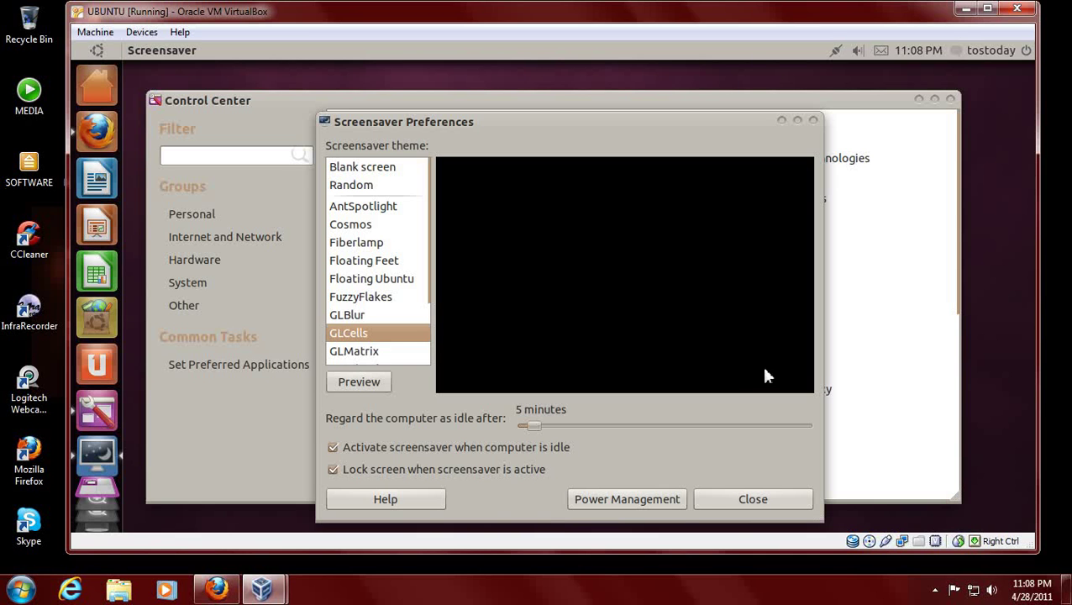
- Close Screensaver Preferences and click the desktop beside the Control Center
click(753, 500)
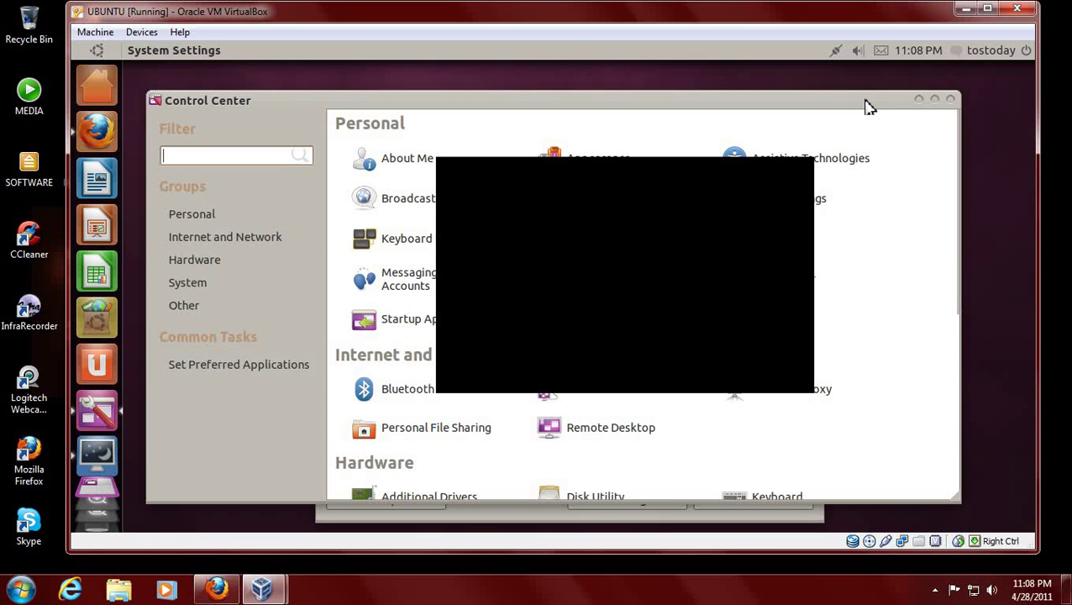
click(979, 227)
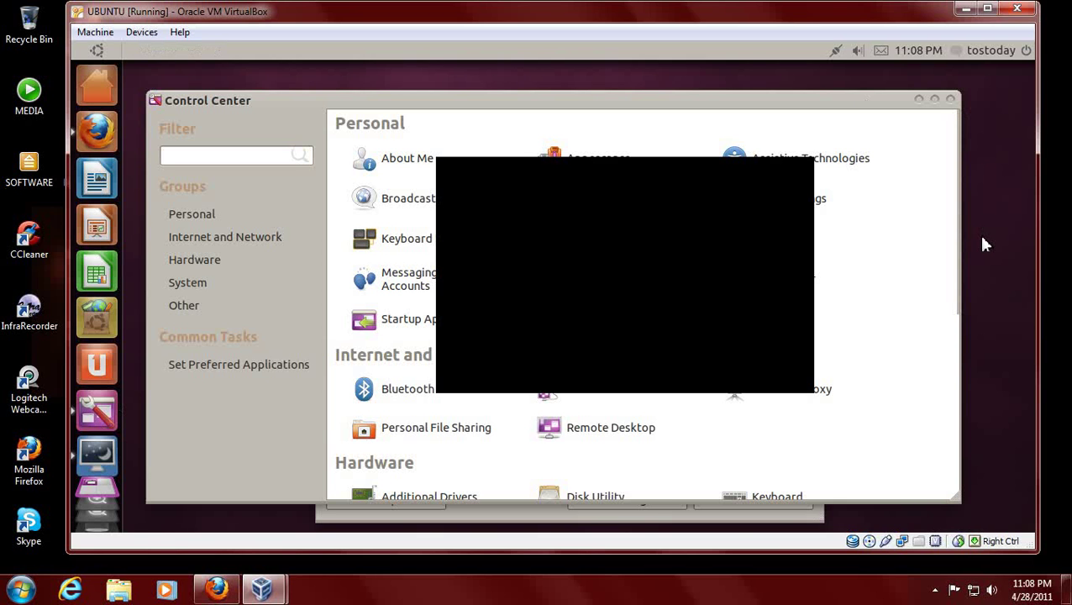